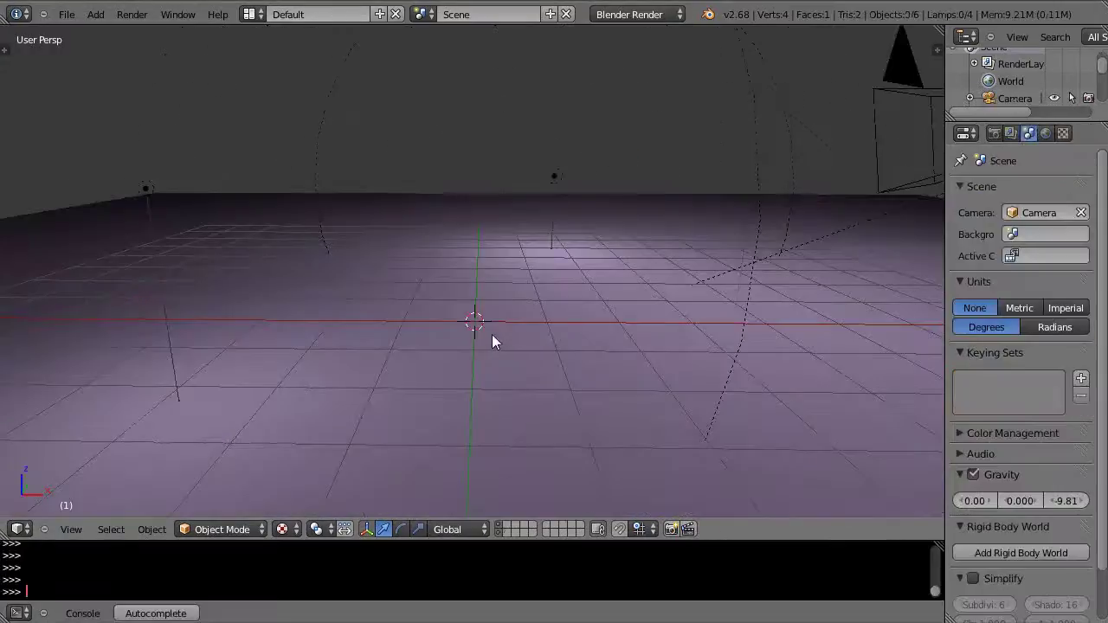
- Add a Bezier curve at the 3D cursor
key(shift+a)
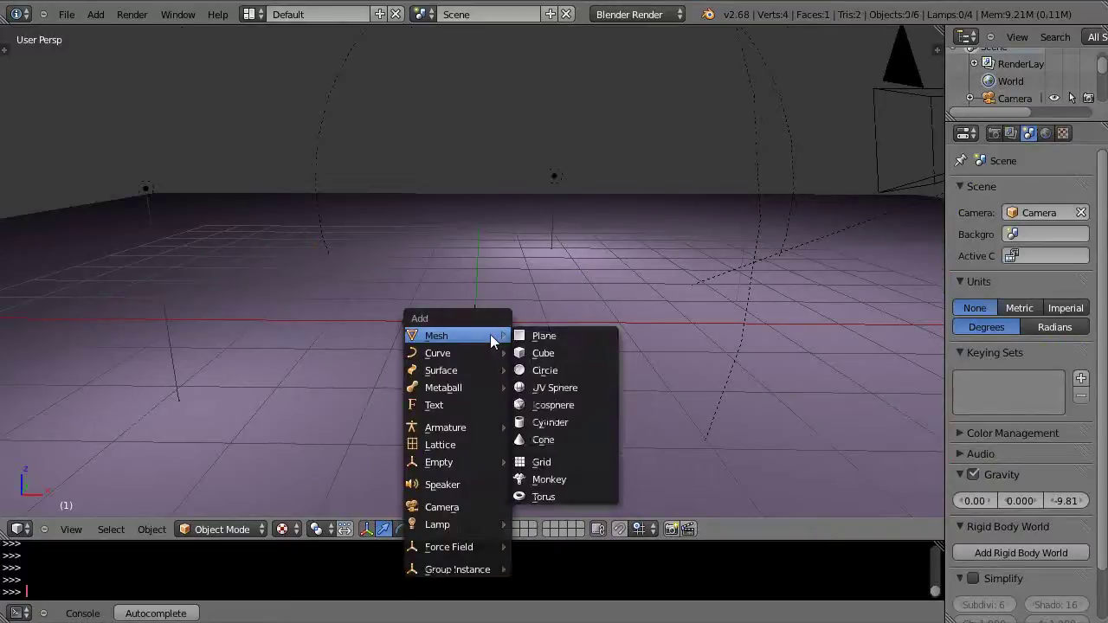
mouse_move(468, 353)
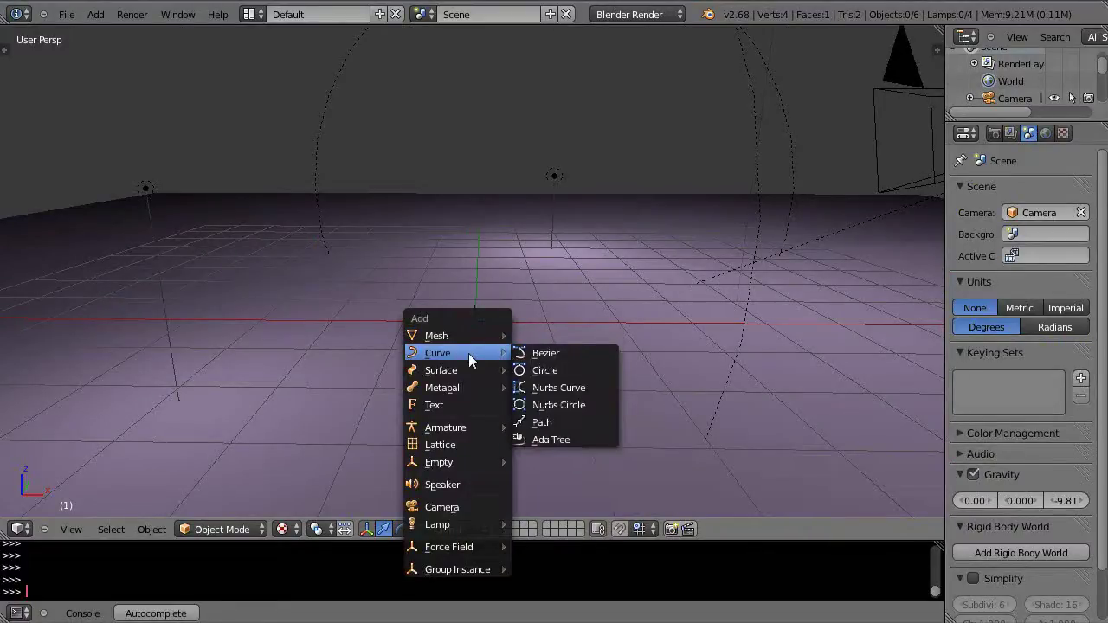
click(531, 352)
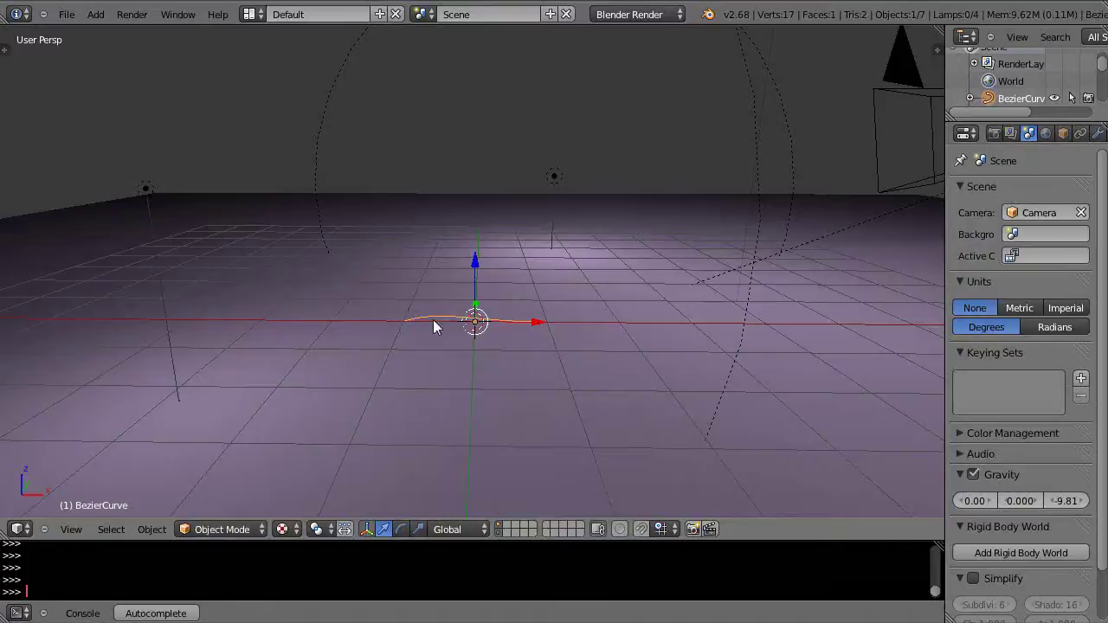
- In Edit Mode, raise the curve's left end point upward along Z
key(Tab)
right_click(408, 325)
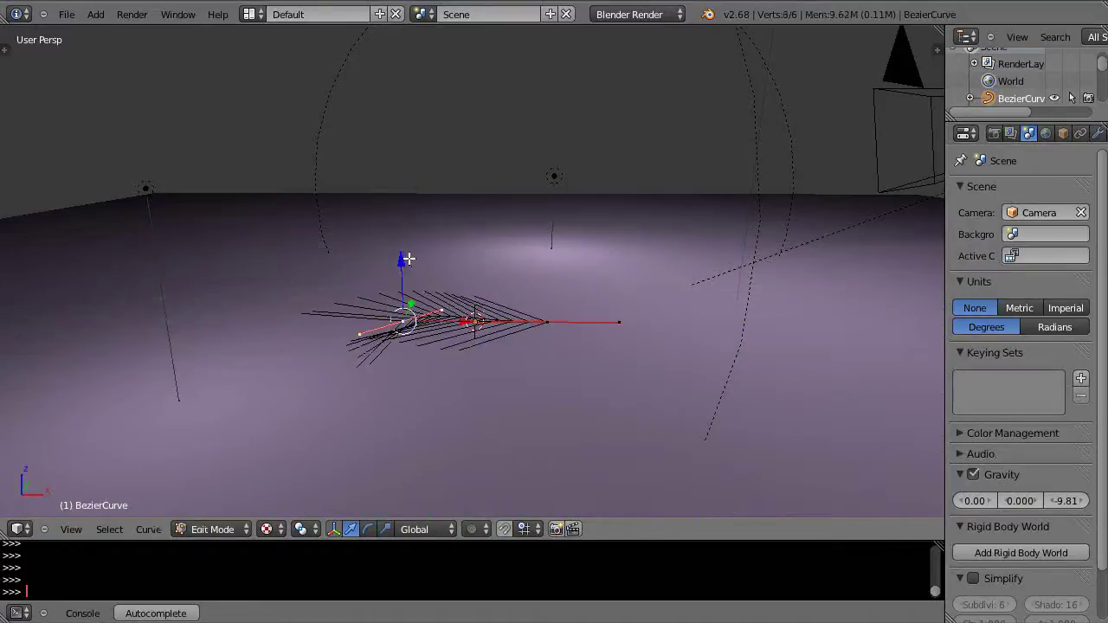
drag(407, 257, 447, 174)
middle_drag(618, 289, 528, 305)
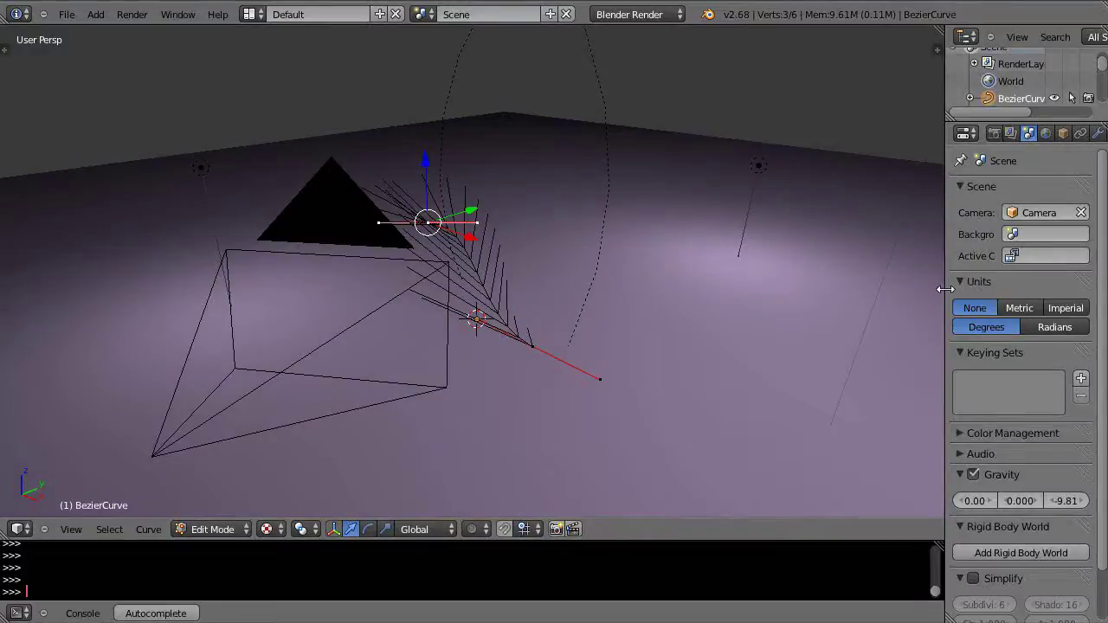
drag(944, 289, 896, 289)
- Toggle the curve's shape from 2D and back to 3D
click(1066, 135)
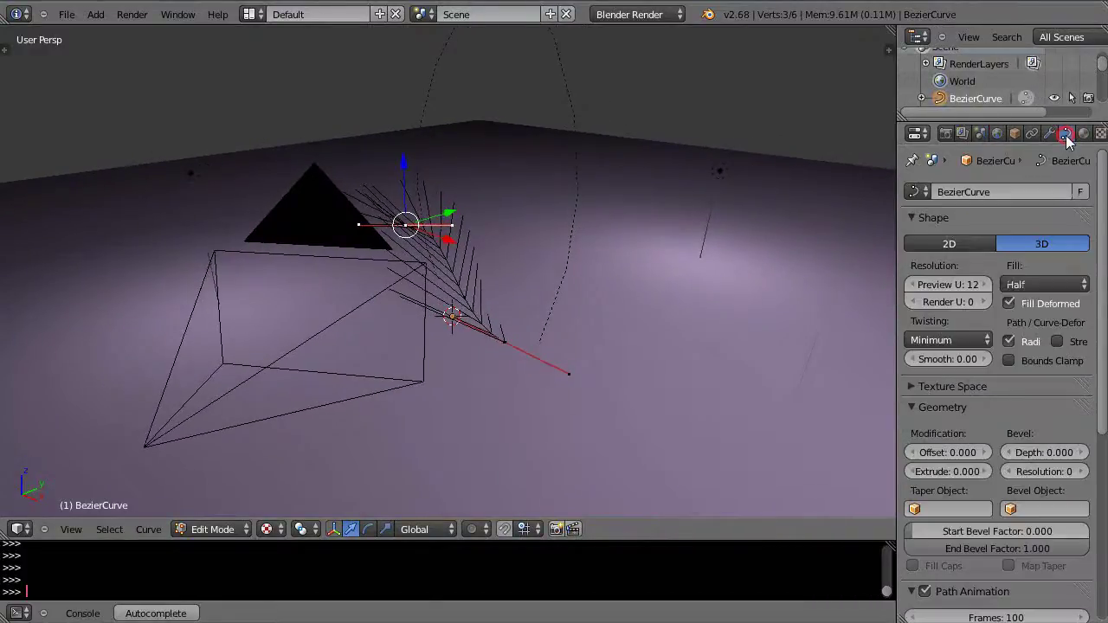
click(948, 243)
click(1031, 243)
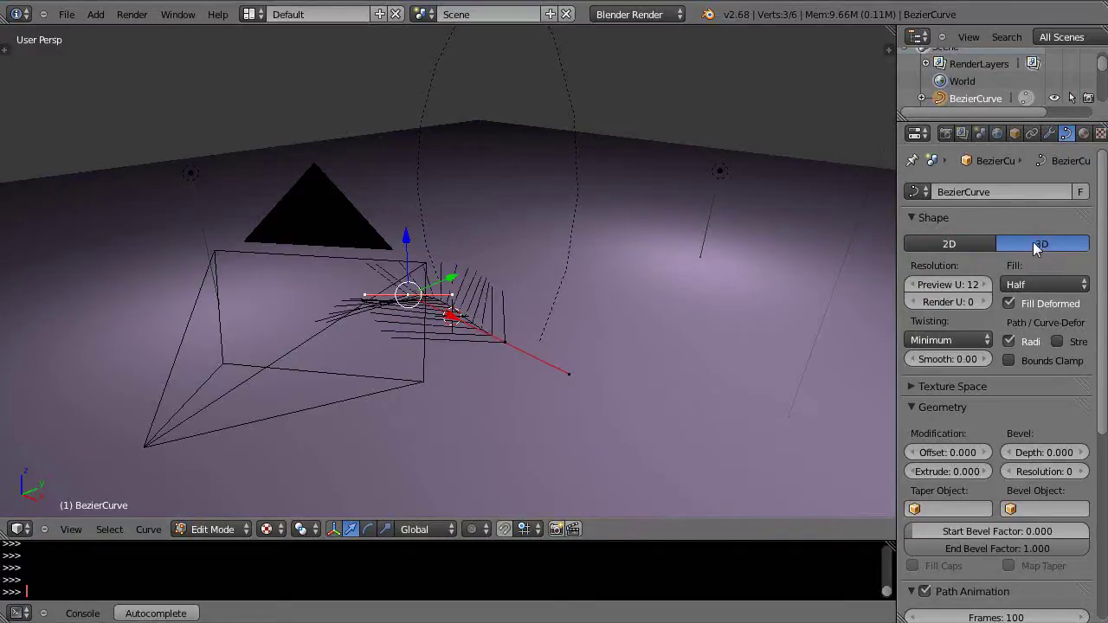
- Move the right end point up-right, extrude a new point and raise it high
right_click(509, 343)
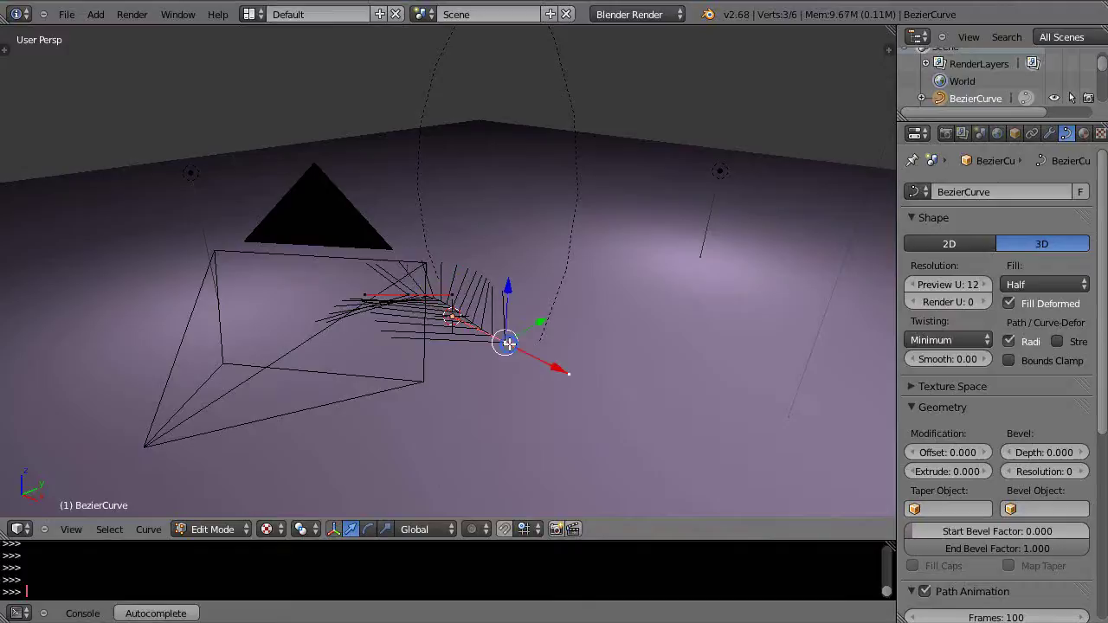
key(g)
click(626, 265)
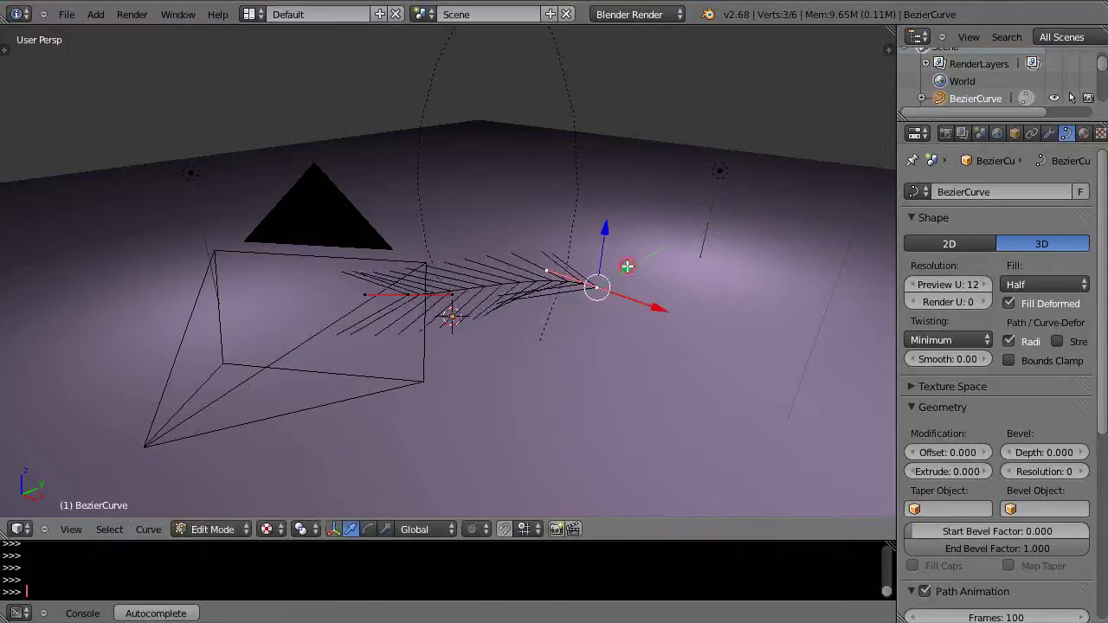
key(e)
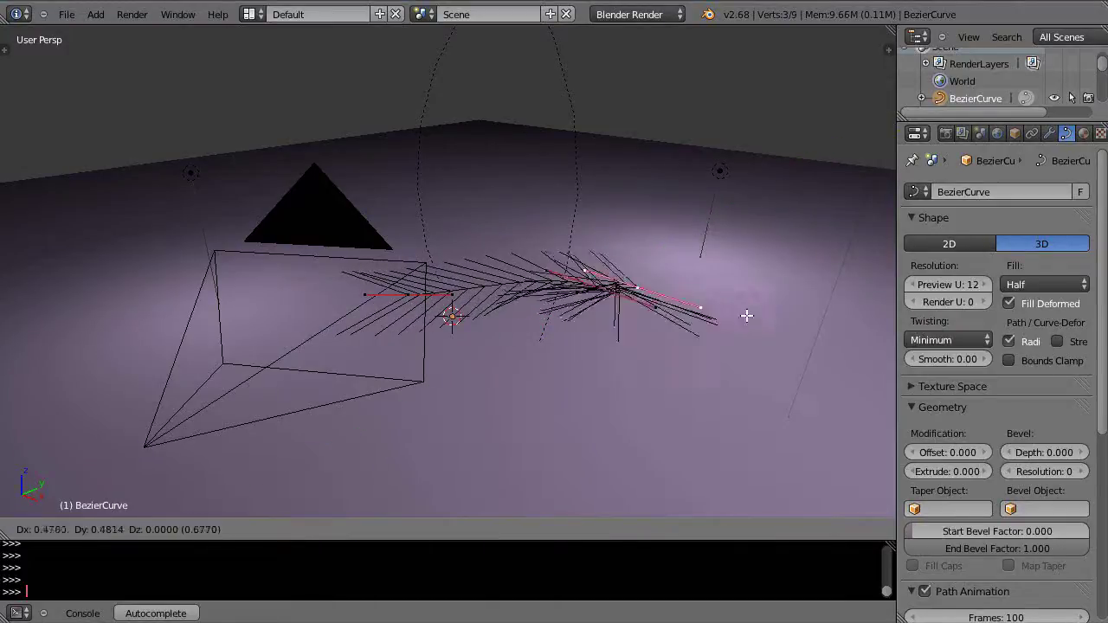
click(790, 428)
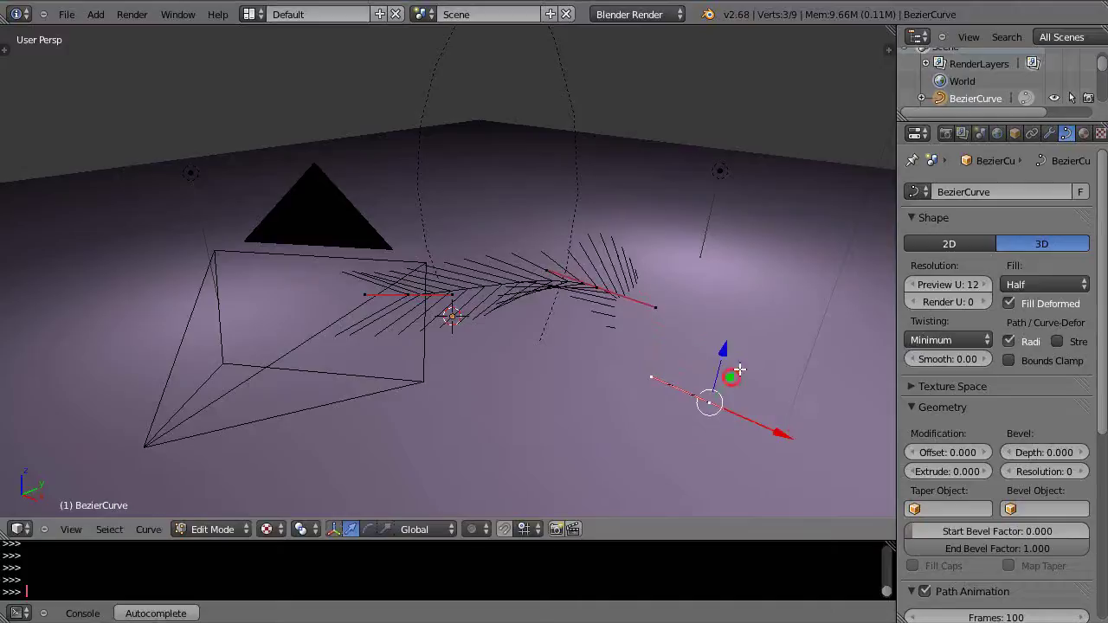
key(g)
click(788, 327)
key(g)
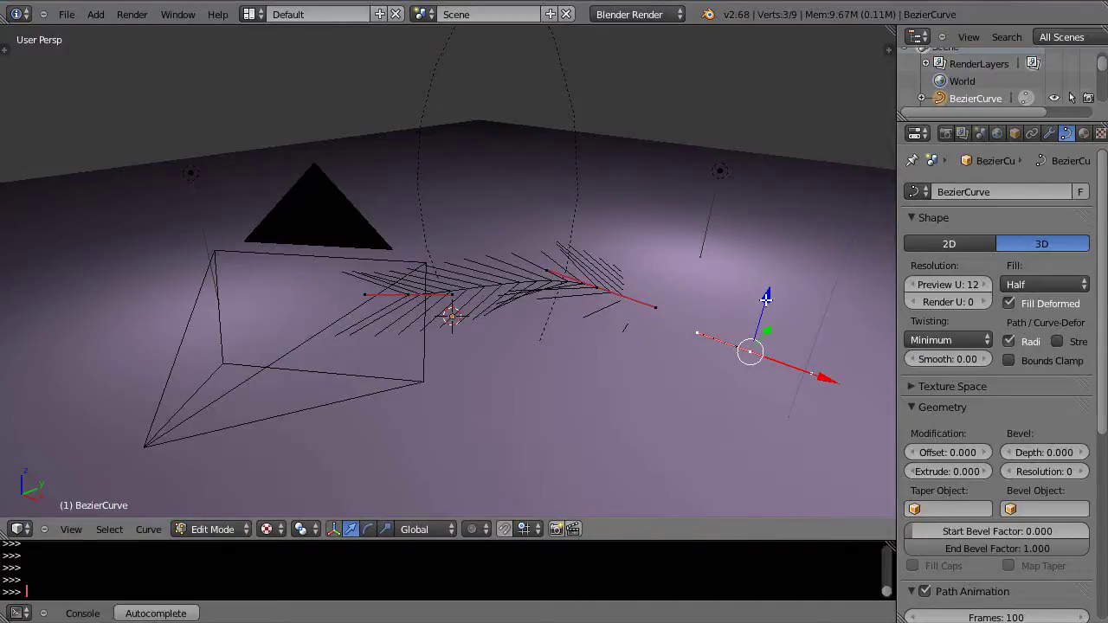
click(765, 136)
- Raise a middle control point to form a tall arch and return to Object Mode
middle_drag(733, 224, 499, 332)
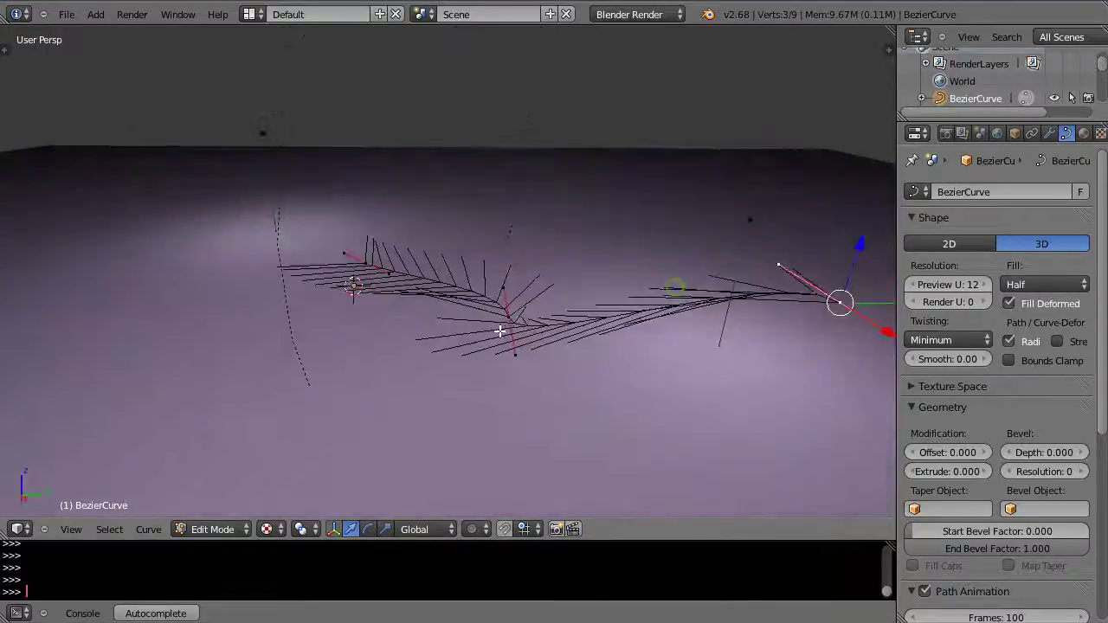
right_click(510, 317)
key(g)
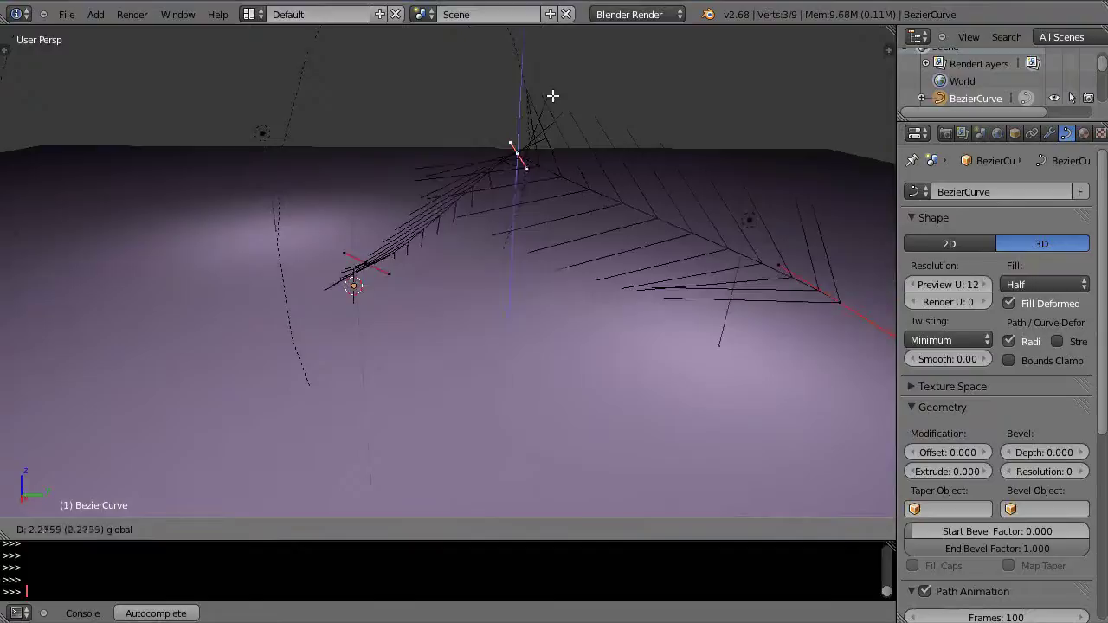
click(553, 94)
middle_drag(581, 230, 417, 251)
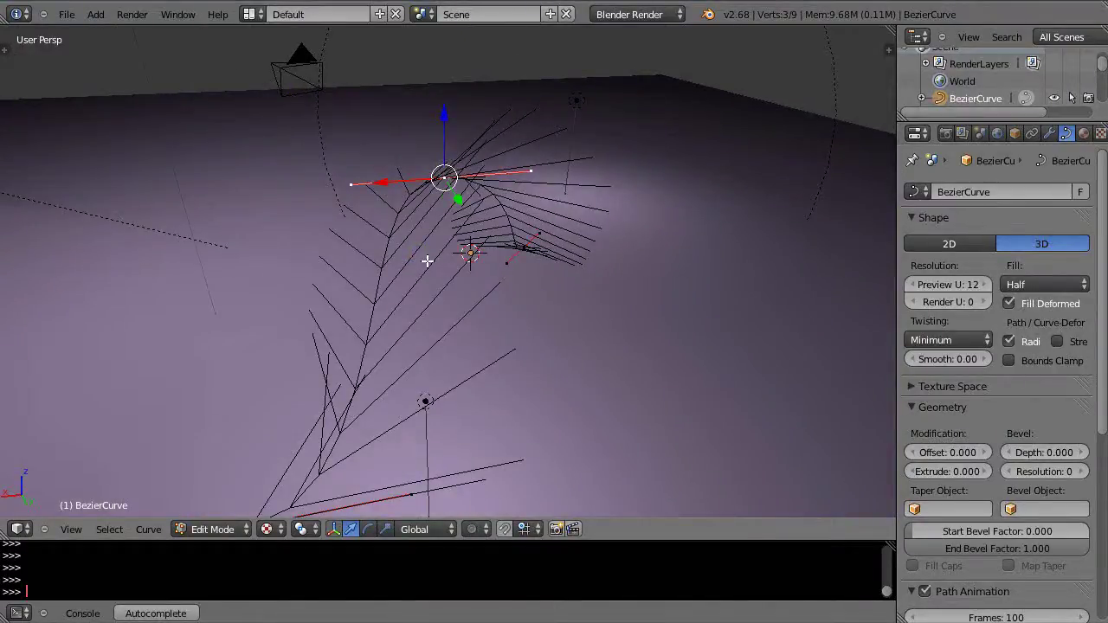
key(Tab)
- Set the curve's Fill to Full and Bevel Depth to 0.048
middle_drag(427, 264, 543, 263)
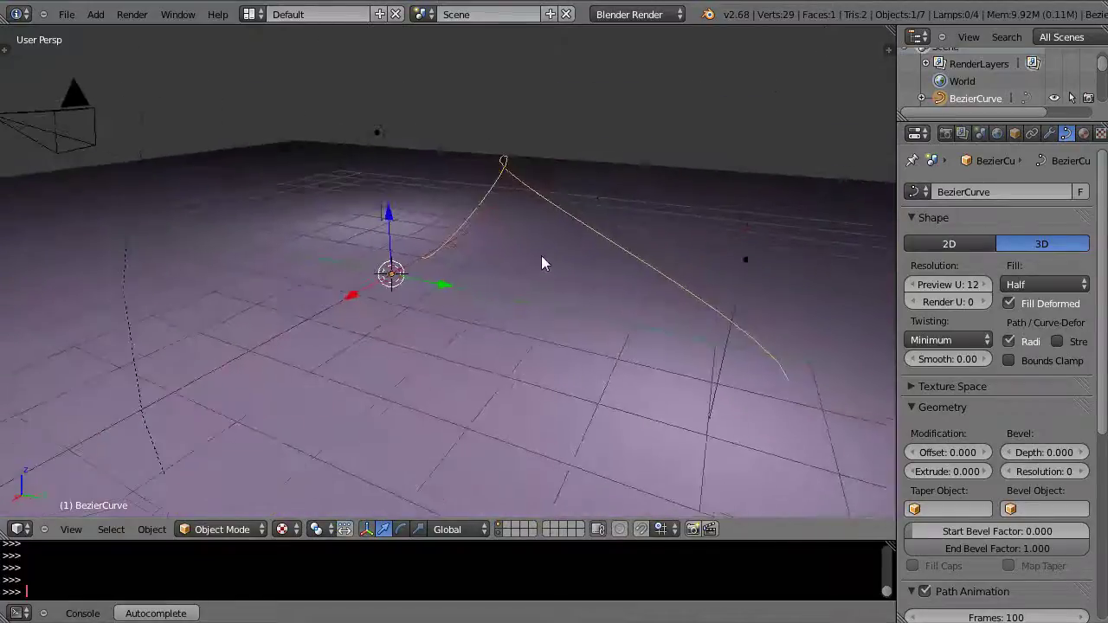
click(1029, 285)
click(1022, 267)
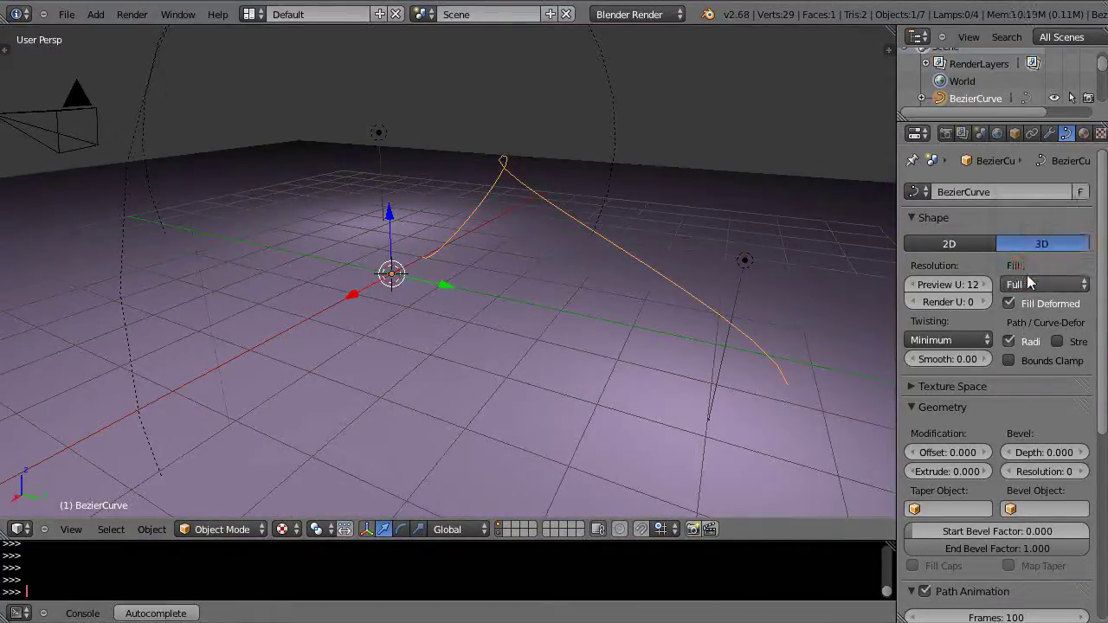
drag(1029, 457, 1041, 451)
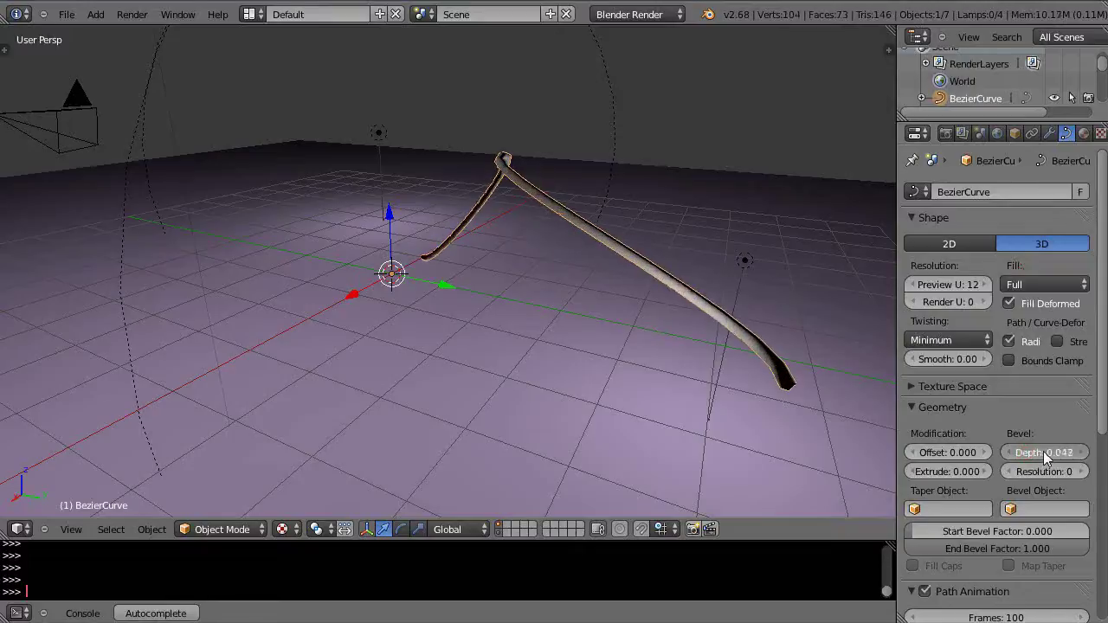
middle_drag(731, 485, 566, 361)
scroll(564, 362, up, 2)
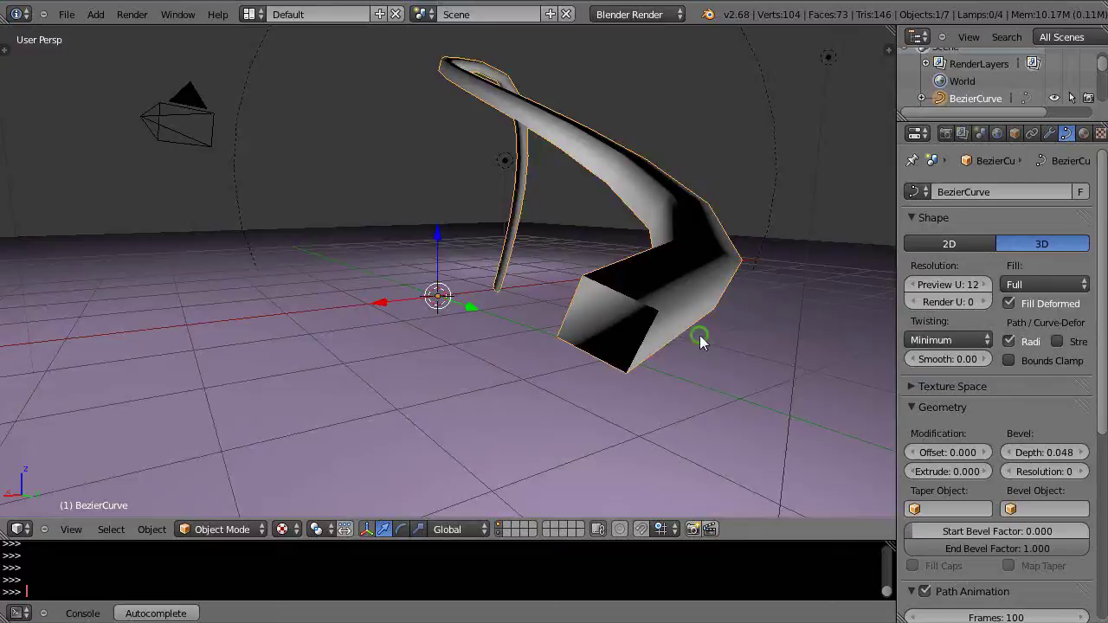
middle_drag(699, 341, 442, 346)
- Shift the curve's top point sideways along X to widen the arch
key(Tab)
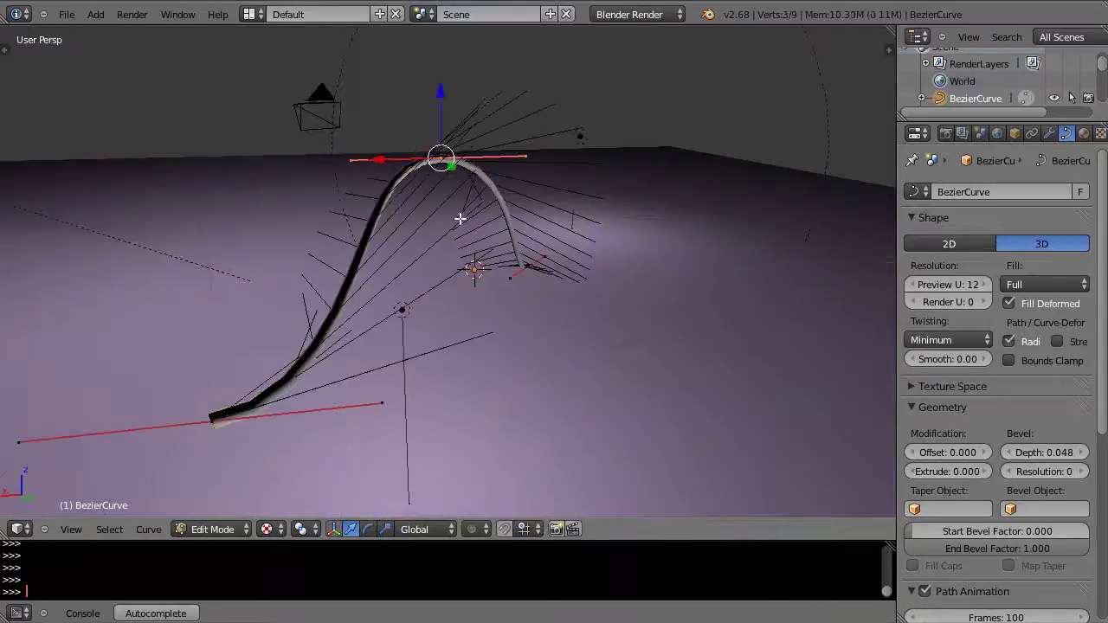
drag(383, 161, 438, 292)
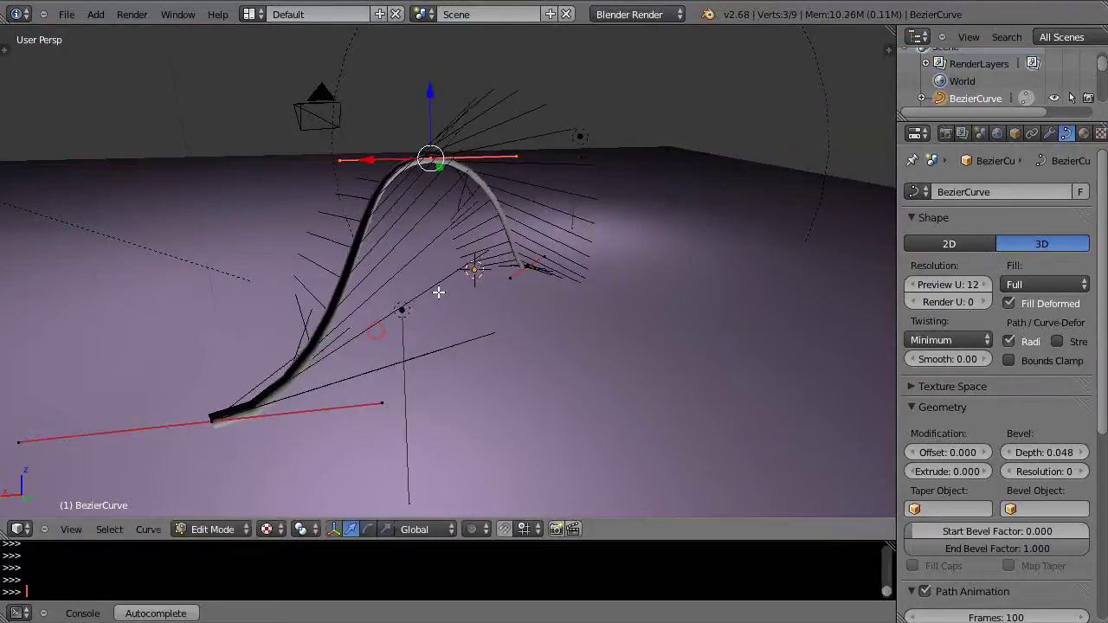
key(Tab)
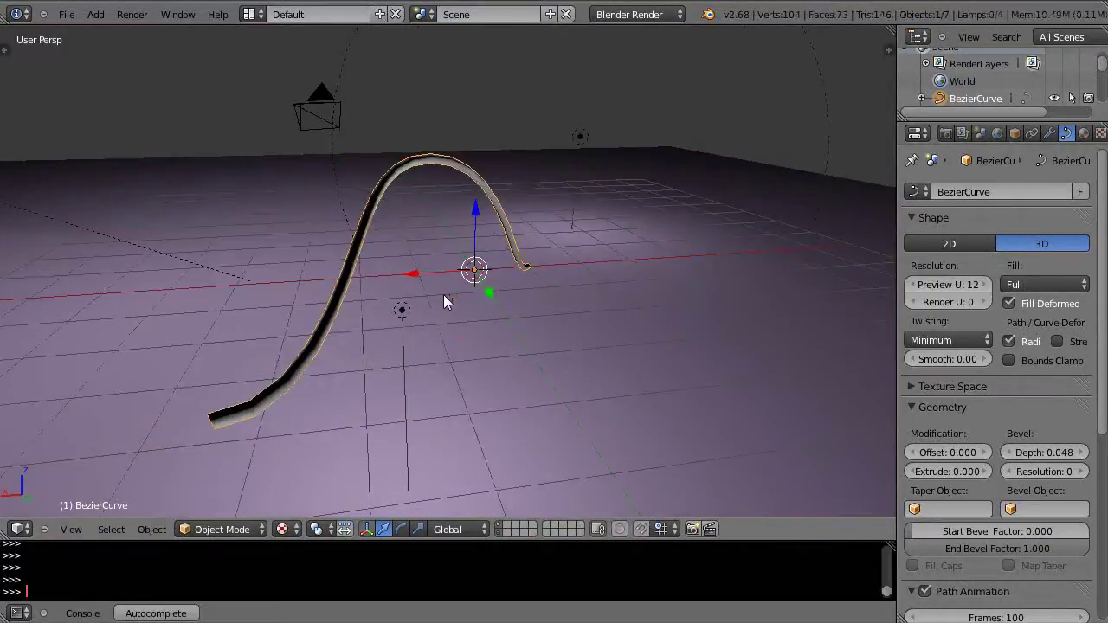
- Delete the bevelled tube curve, leaving the empty scene
key(x)
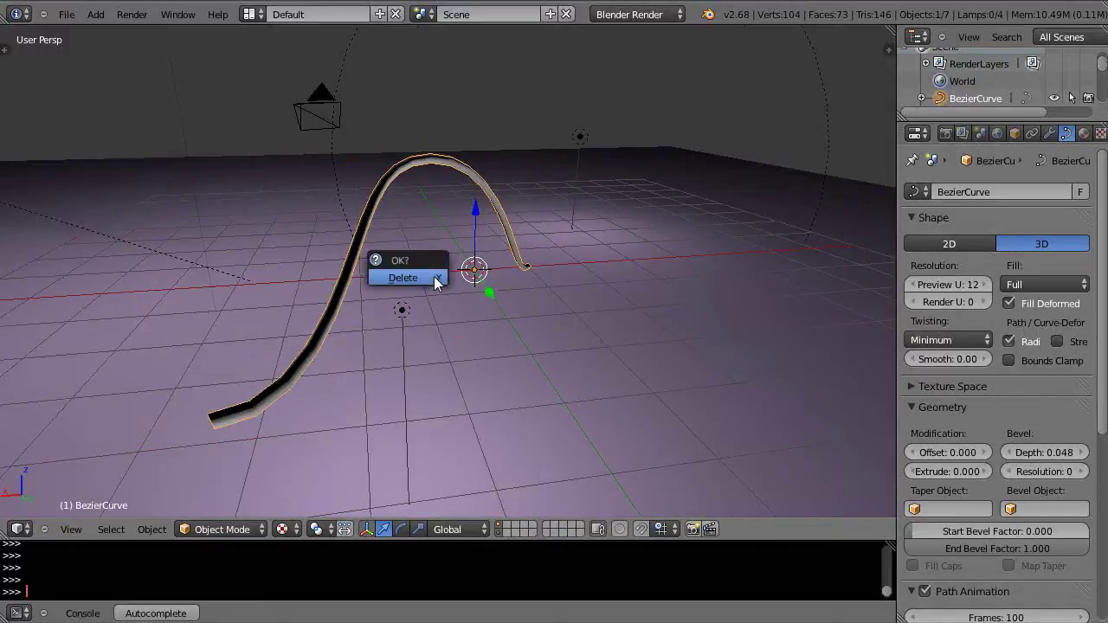
click(404, 278)
middle_drag(435, 284, 557, 318)
- Add a cube and raise it vertically out of the floor
key(shift+a)
mouse_move(554, 312)
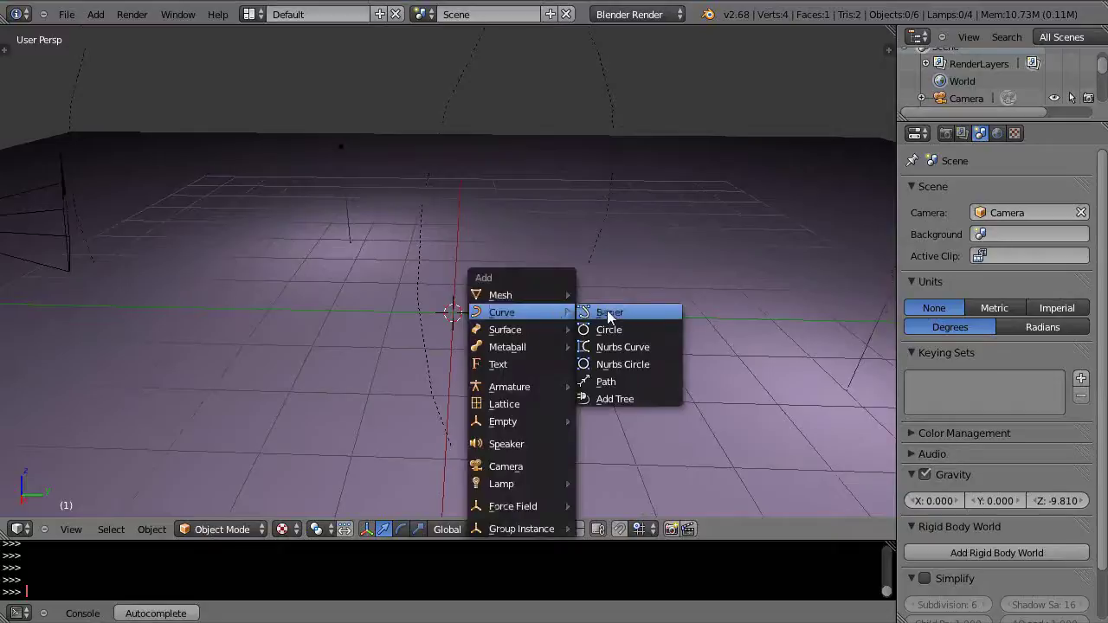
mouse_move(520, 295)
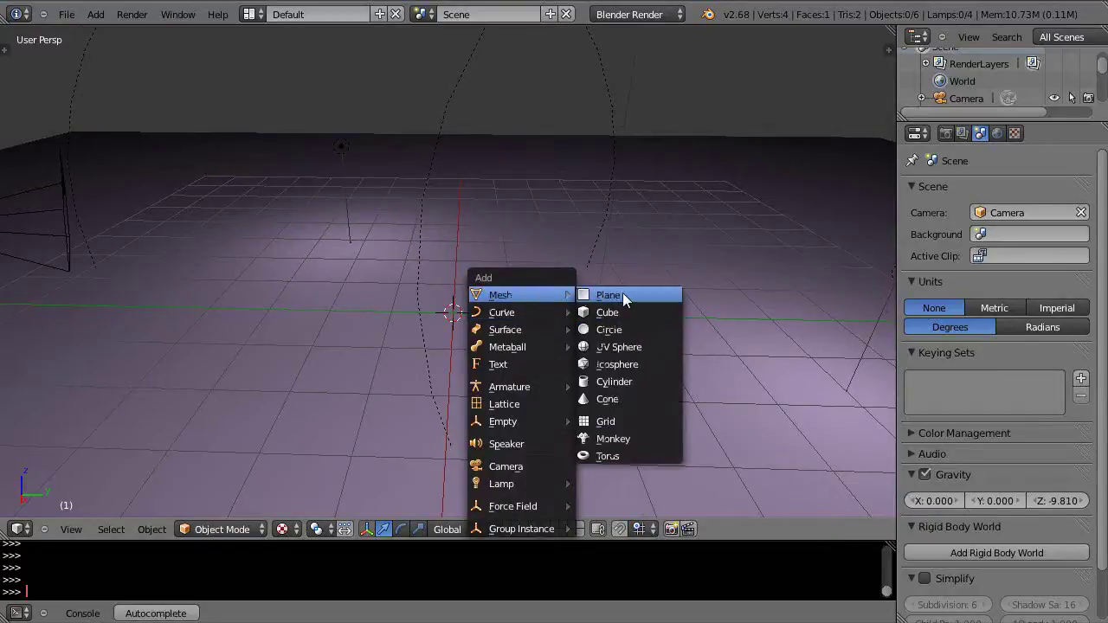
click(610, 311)
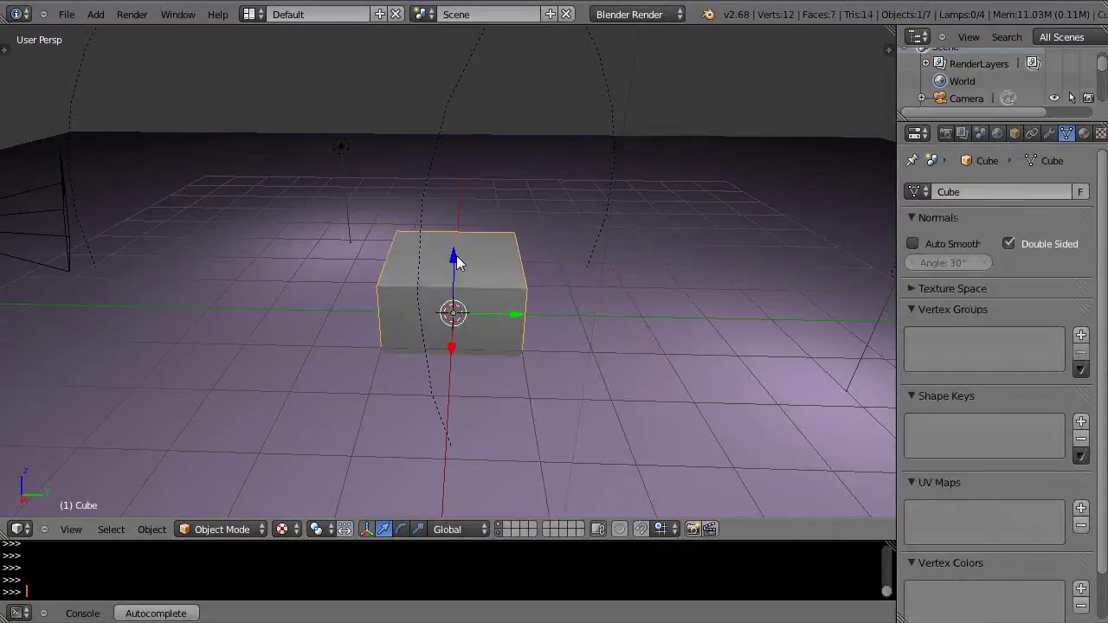
drag(456, 261, 457, 194)
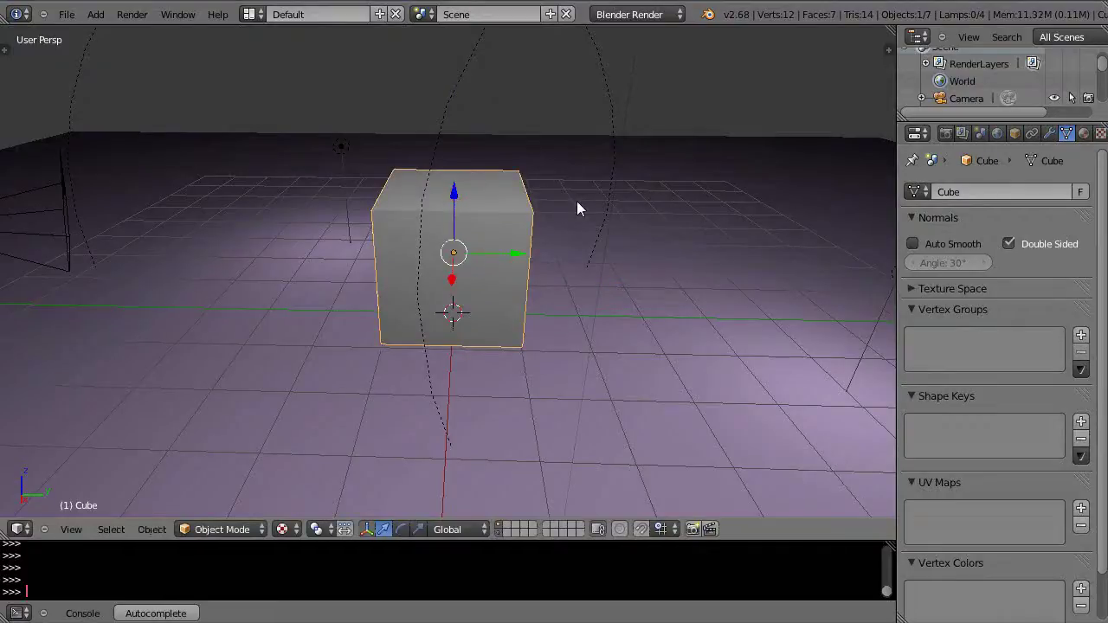
- Scale the cube along Z into a low, flat box
key(s)
key(z)
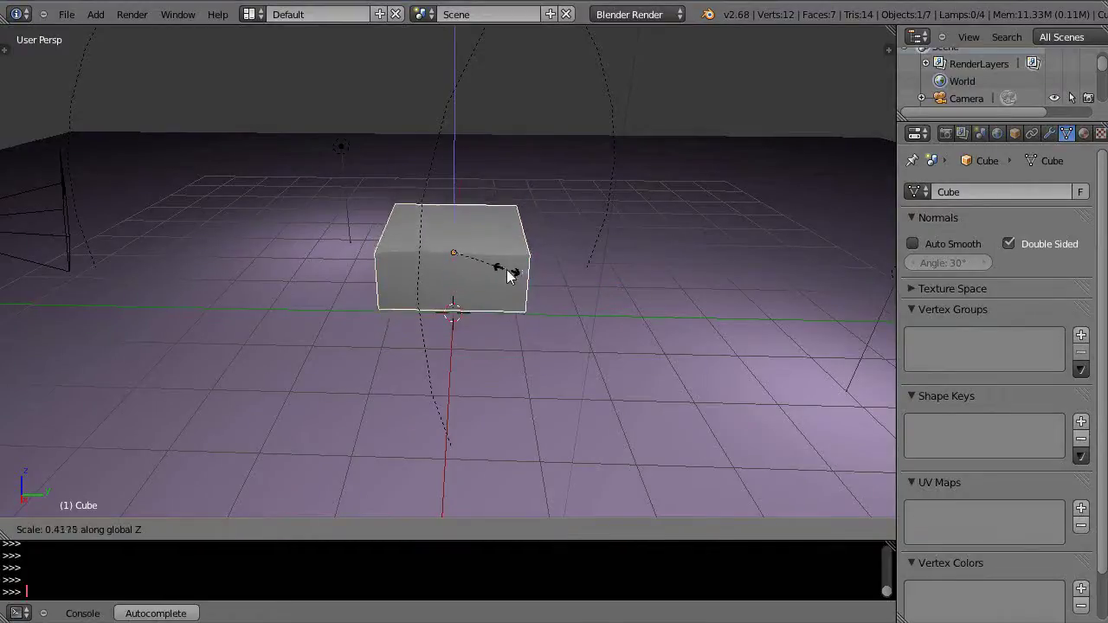
click(509, 275)
scroll(543, 307, up, 3)
middle_drag(521, 241, 504, 297)
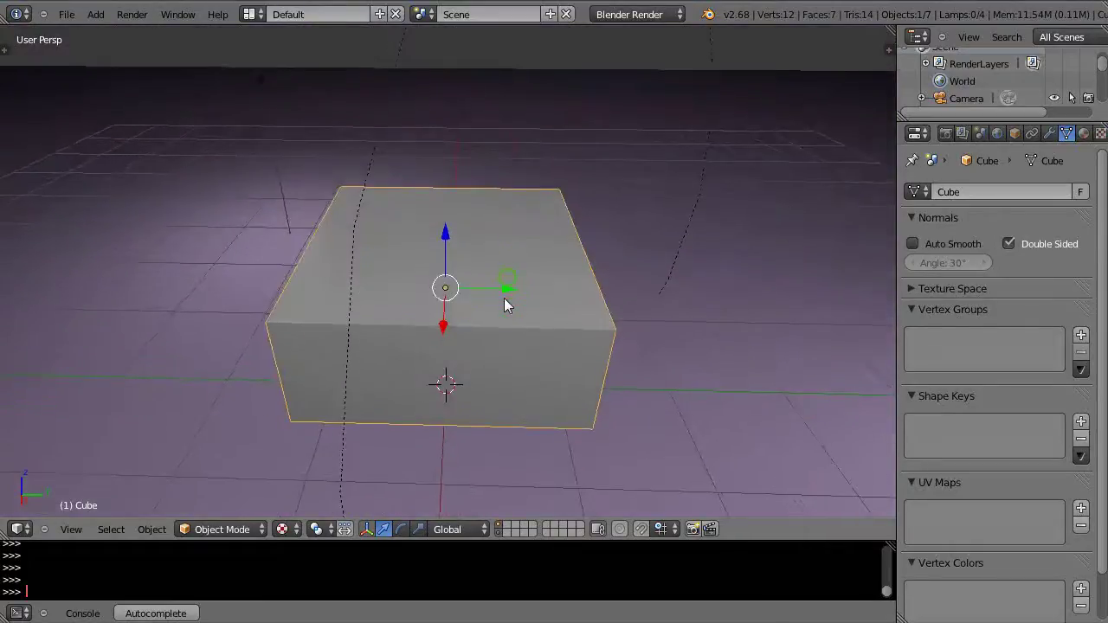
- Add a Bevel modifier to the box with width 0.2
click(1048, 134)
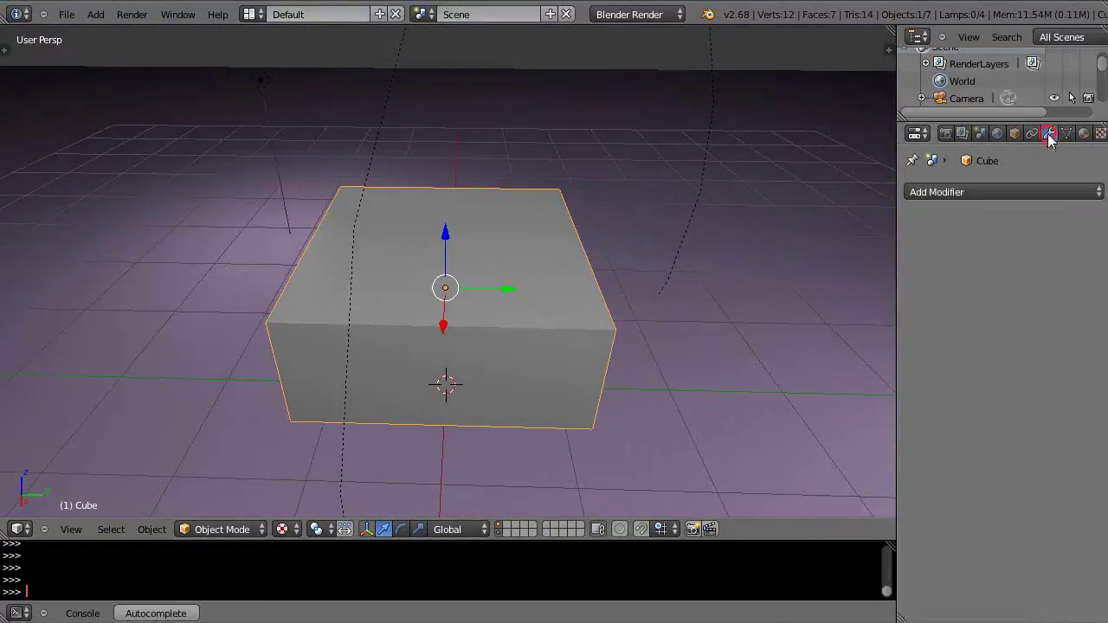
click(969, 185)
click(708, 245)
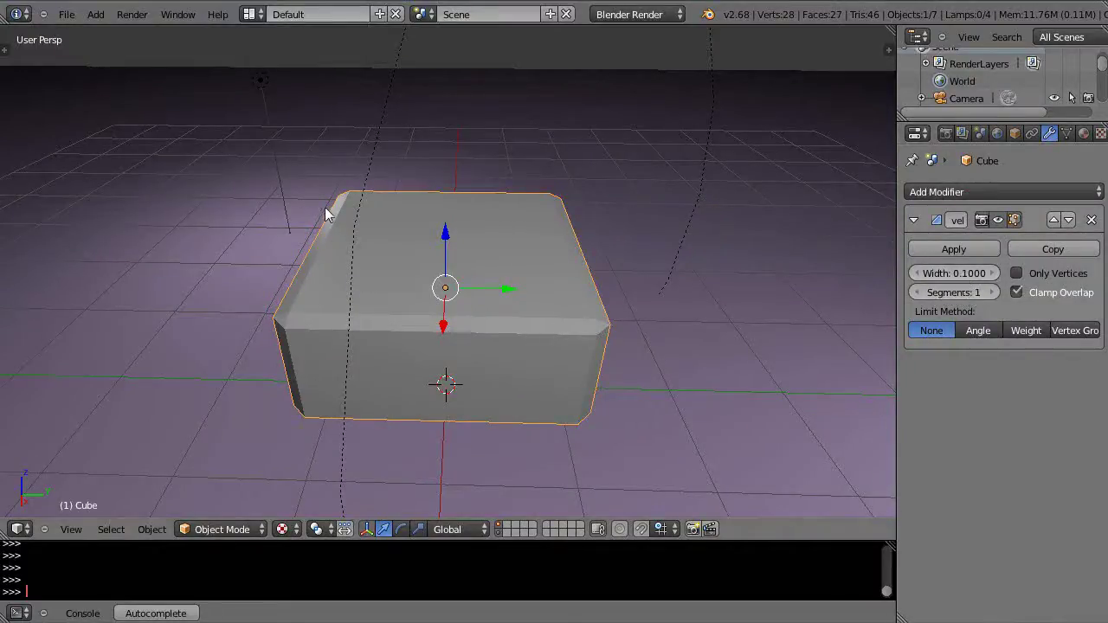
drag(938, 275, 943, 279)
scroll(407, 368, up, 1)
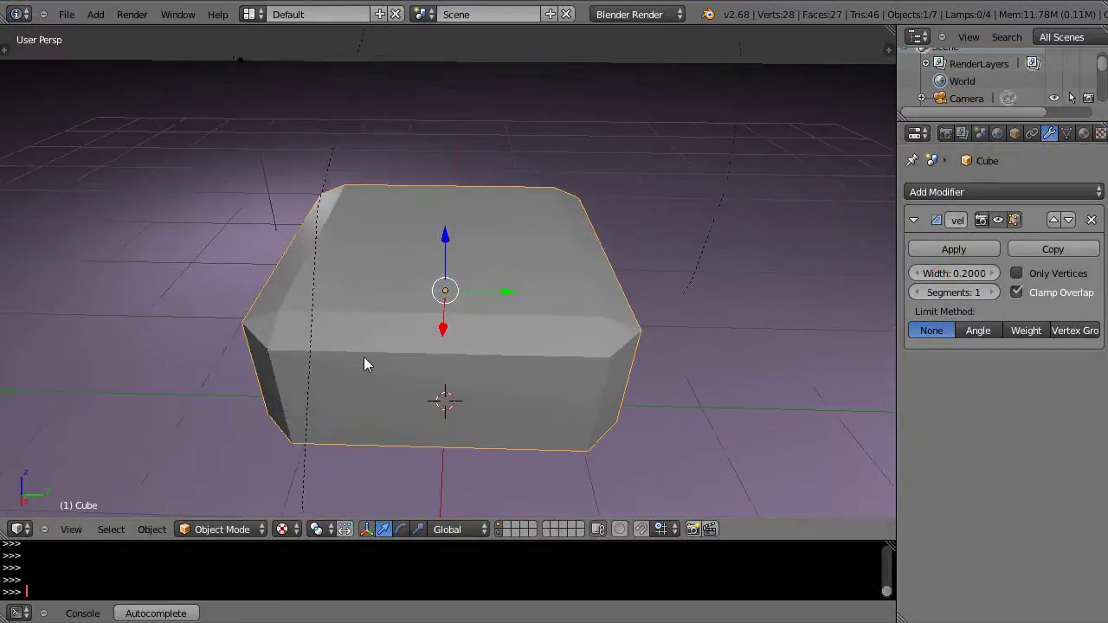
- Set the bevel to 5 segments and apply the modifier
click(992, 293)
click(991, 293)
click(991, 293)
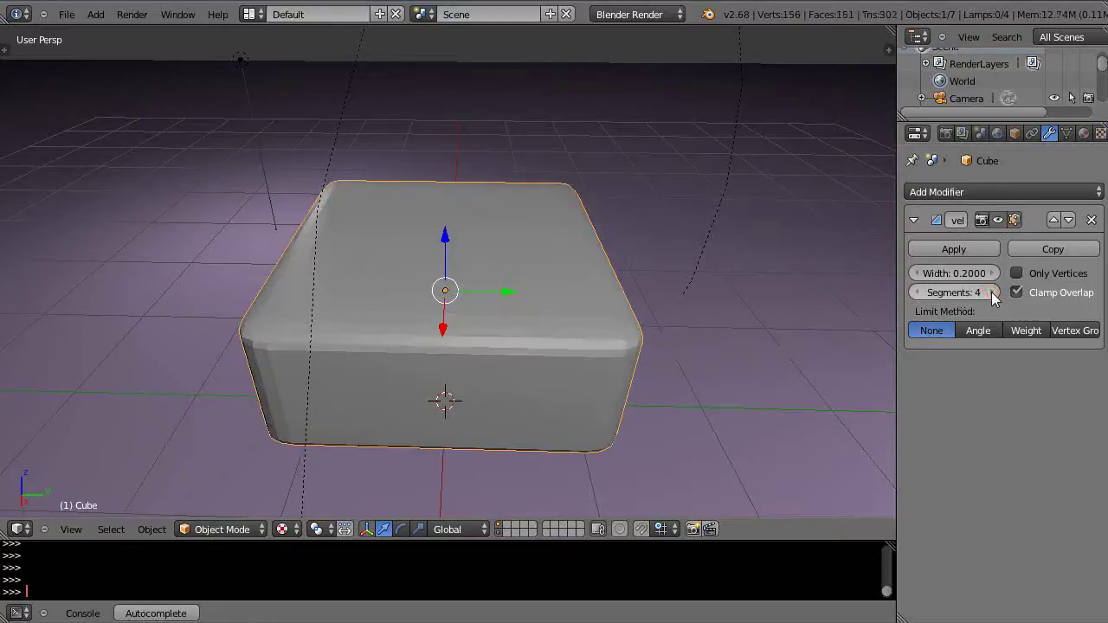
middle_drag(386, 374, 488, 365)
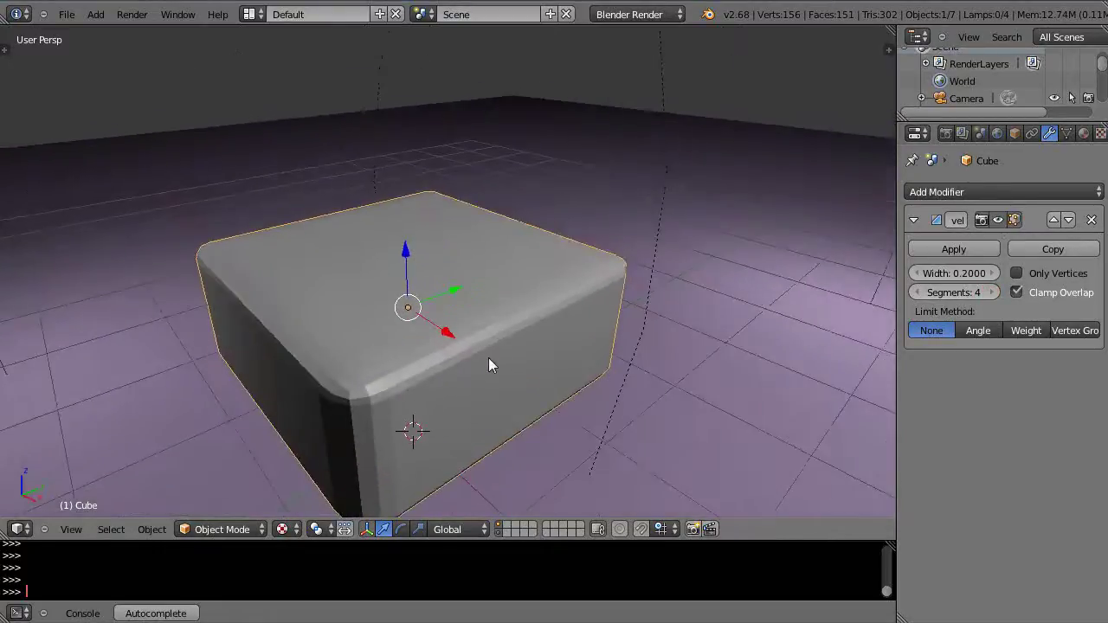
click(992, 292)
click(992, 292)
click(991, 293)
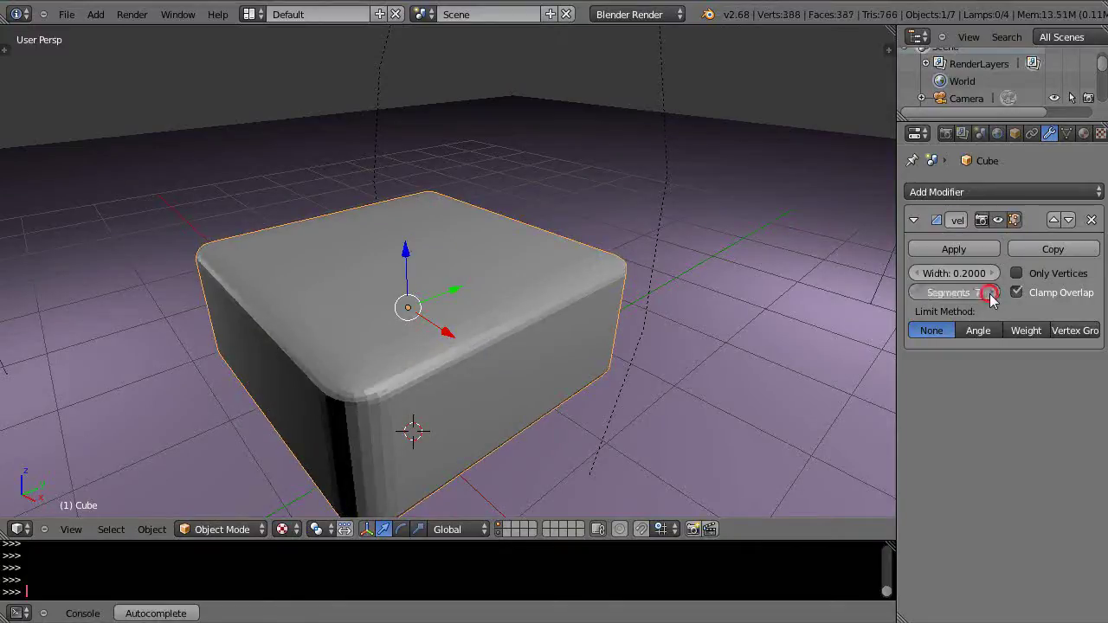
click(991, 292)
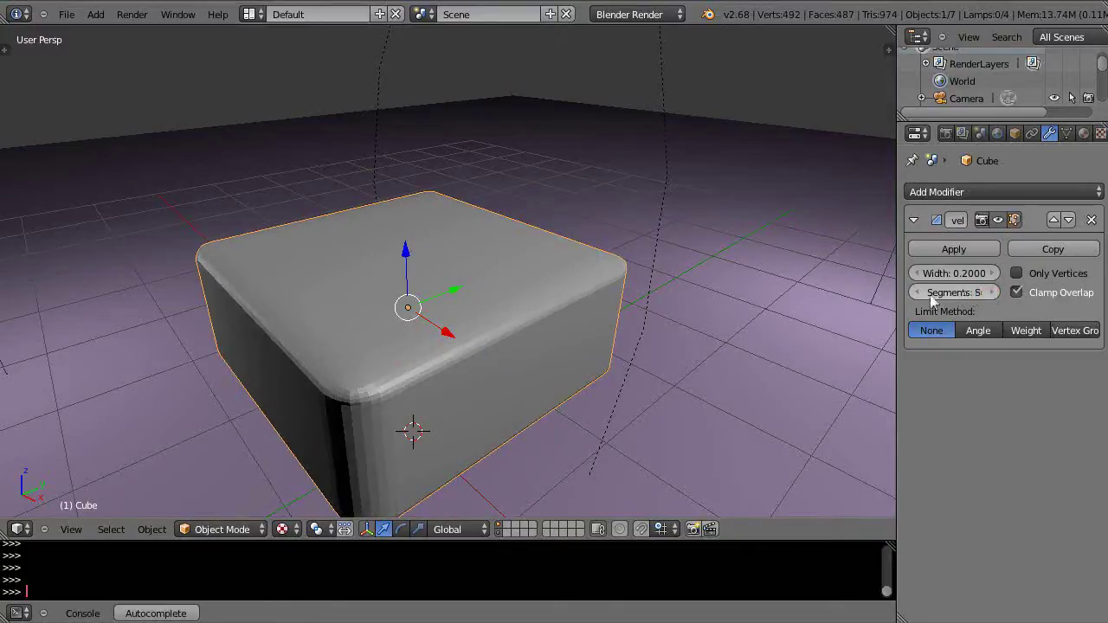
click(954, 249)
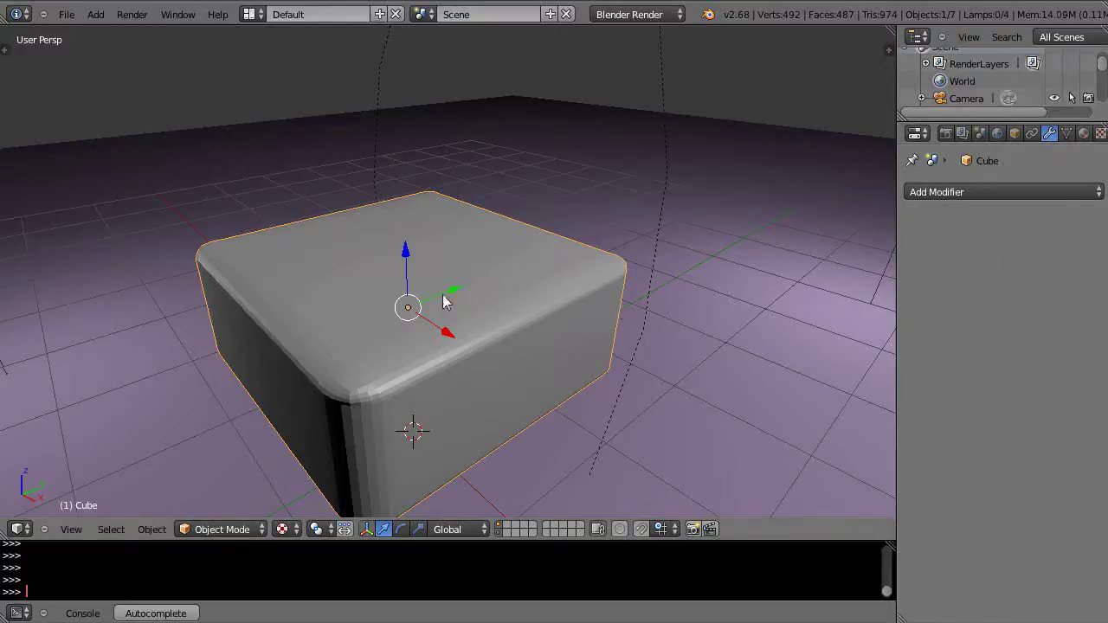
- Enter Edit Mode on the box and switch to edge select
key(Tab)
middle_drag(476, 370, 531, 321)
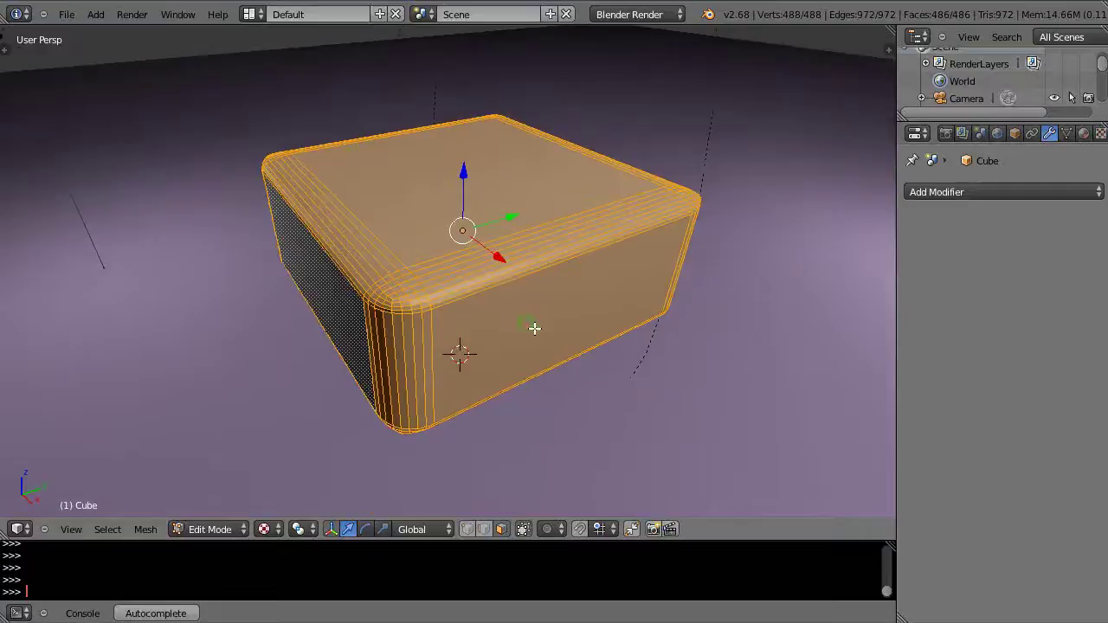
click(485, 529)
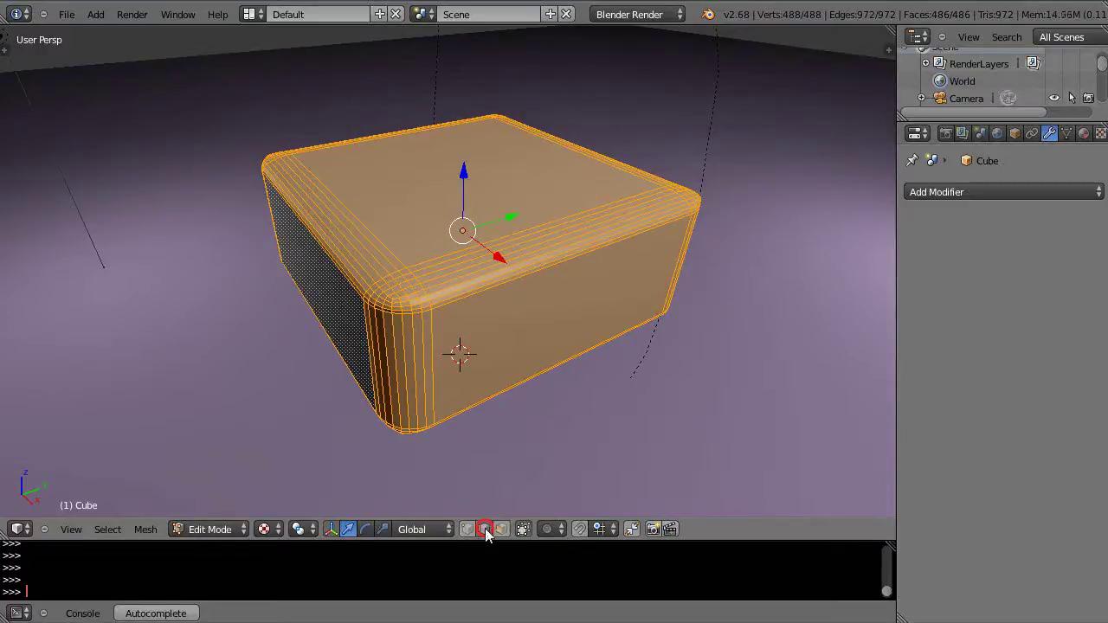
scroll(477, 327, up, 3)
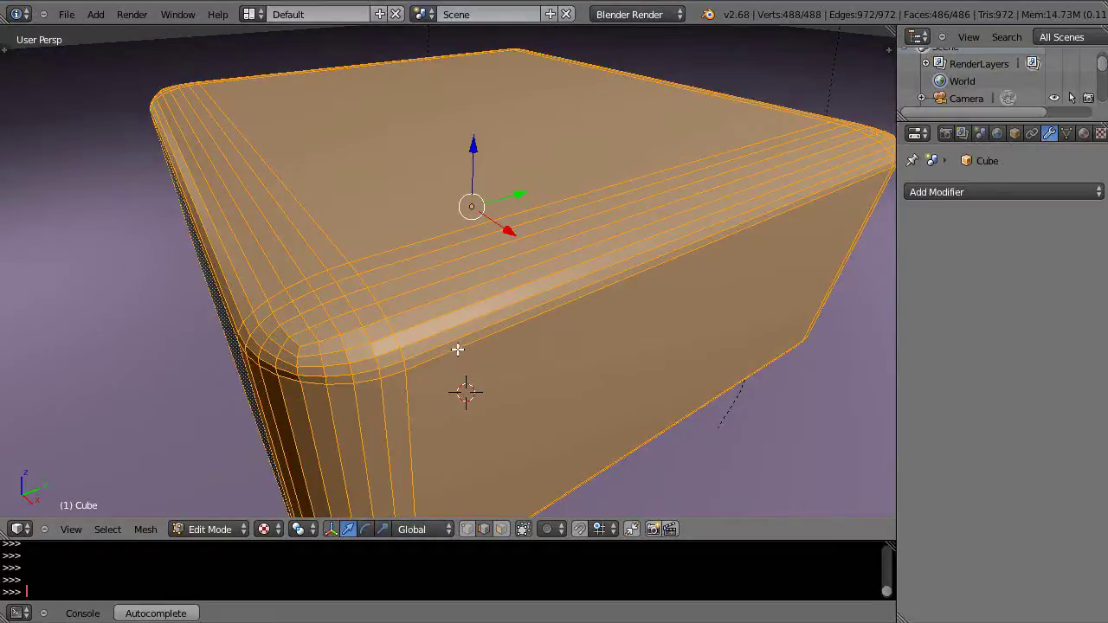
- Select the rounded rim edge loop and separate it into its own object
alt+right_click(457, 349)
scroll(505, 401, down, 5)
middle_drag(507, 400, 456, 393)
middle_drag(482, 349, 416, 406)
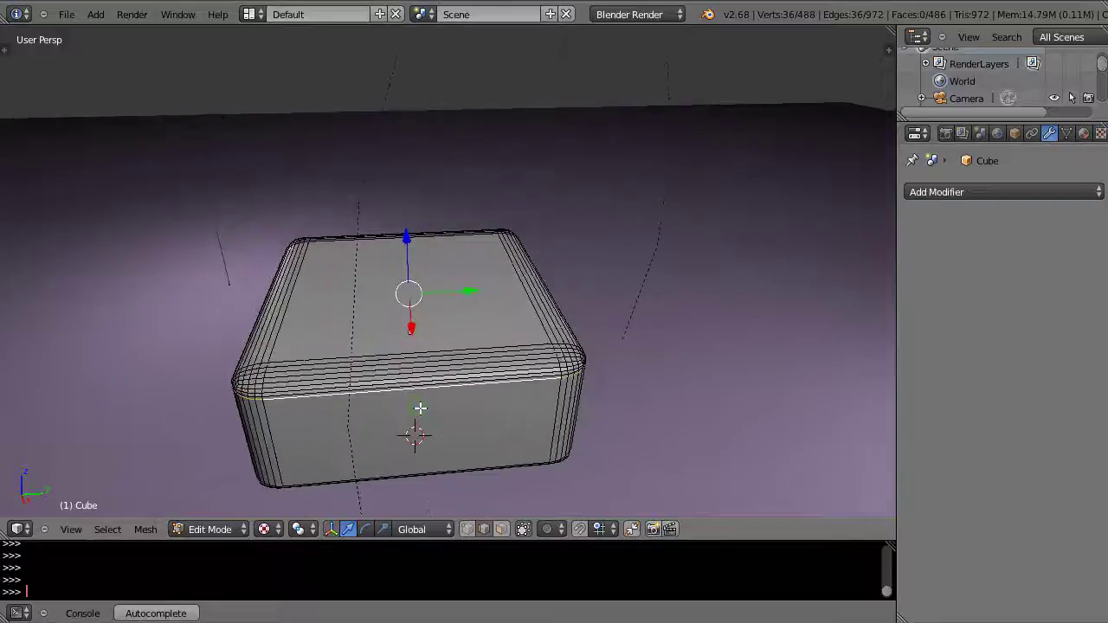
key(p)
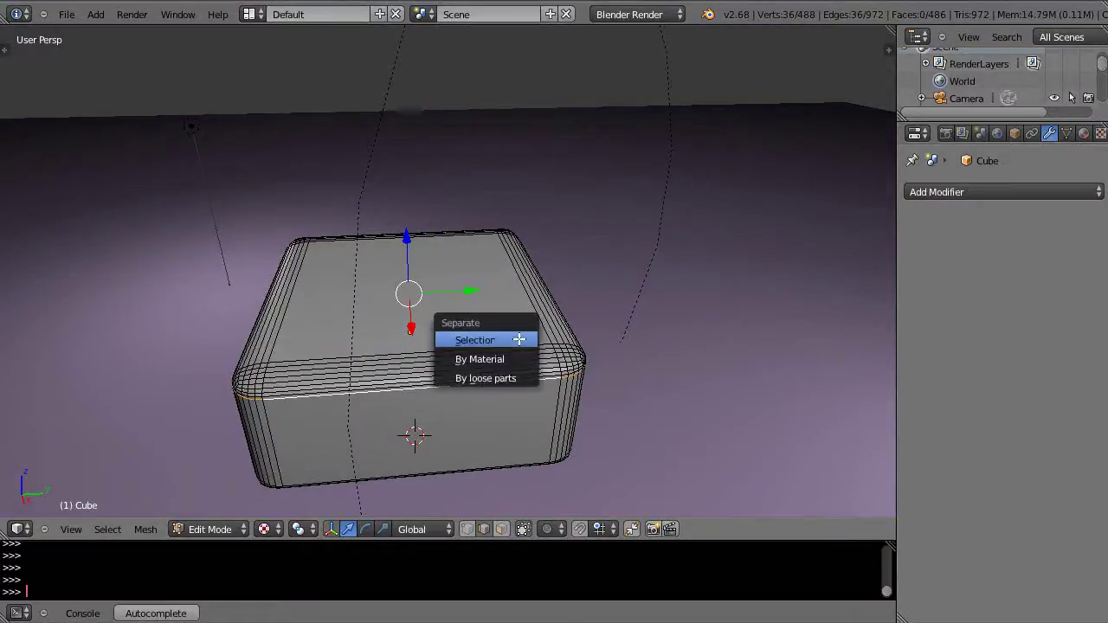
click(497, 338)
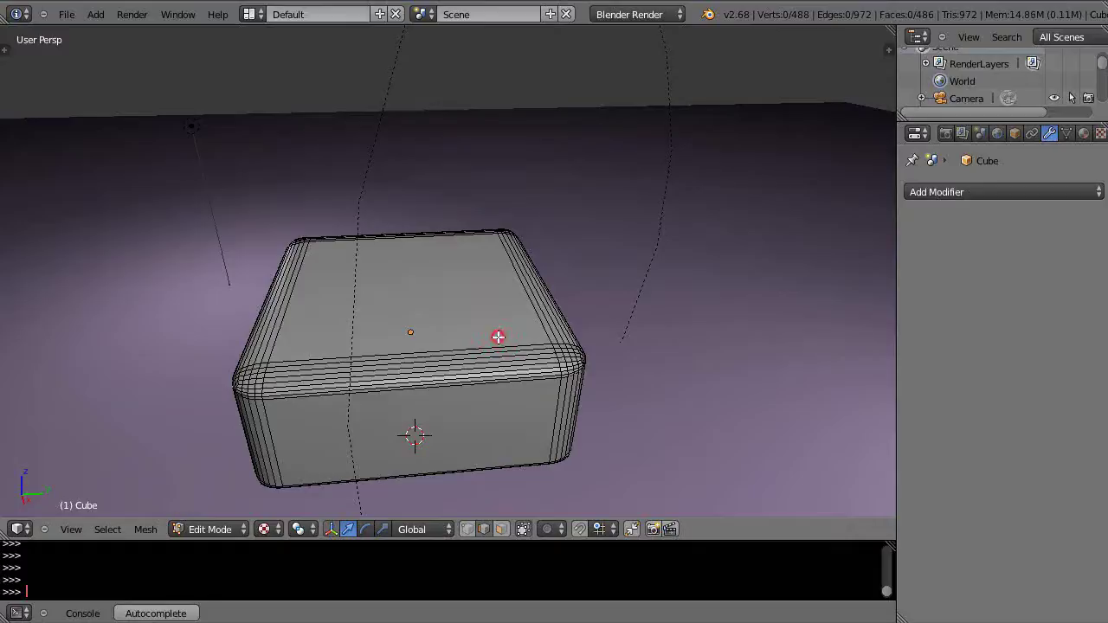
- Move the separated loop Cube.001 up above the box
key(Tab)
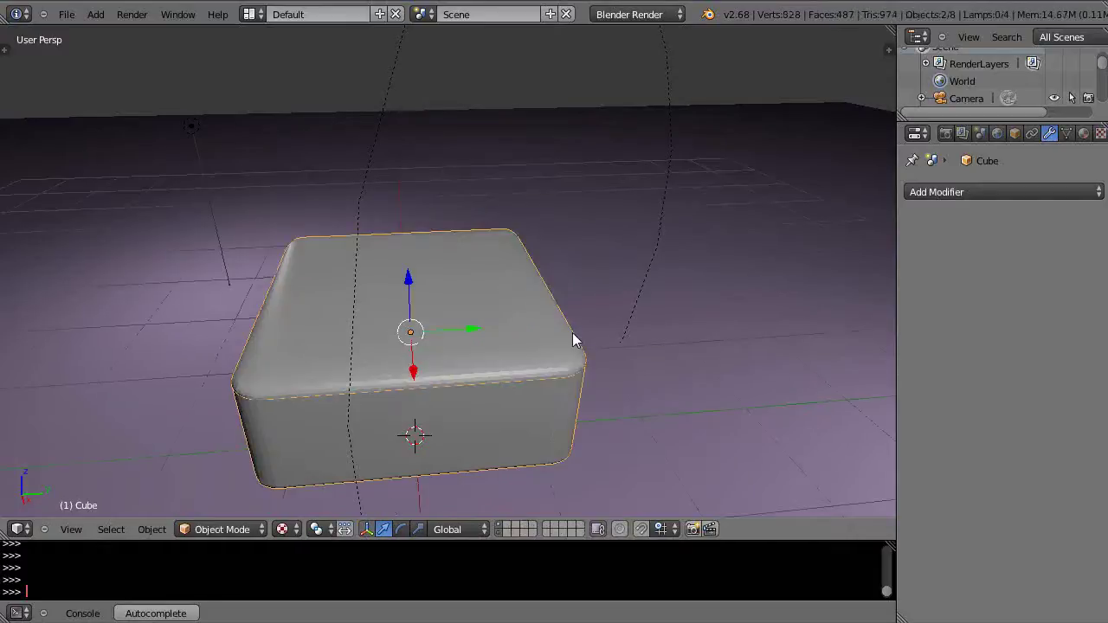
right_click(449, 387)
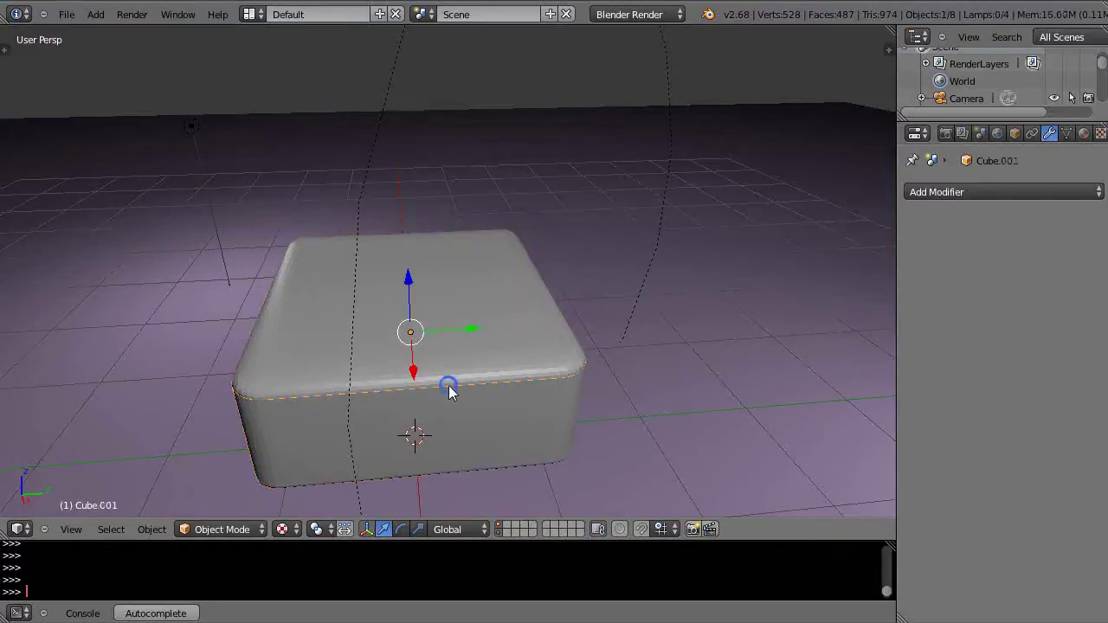
key(g)
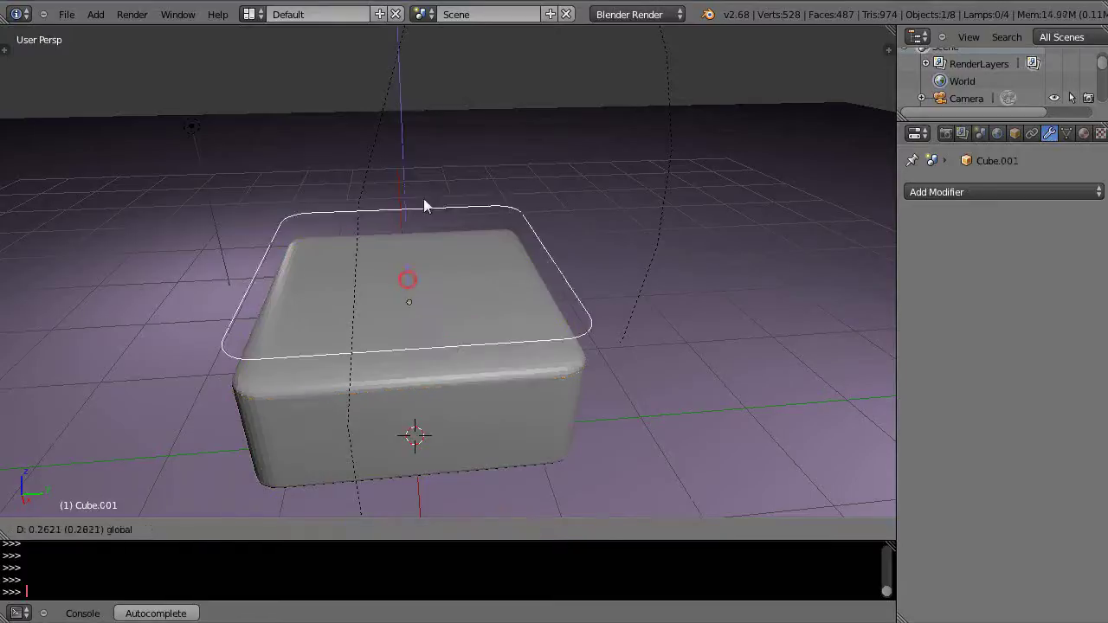
click(425, 172)
- Delete the original box and select the loop Cube.001
right_click(433, 340)
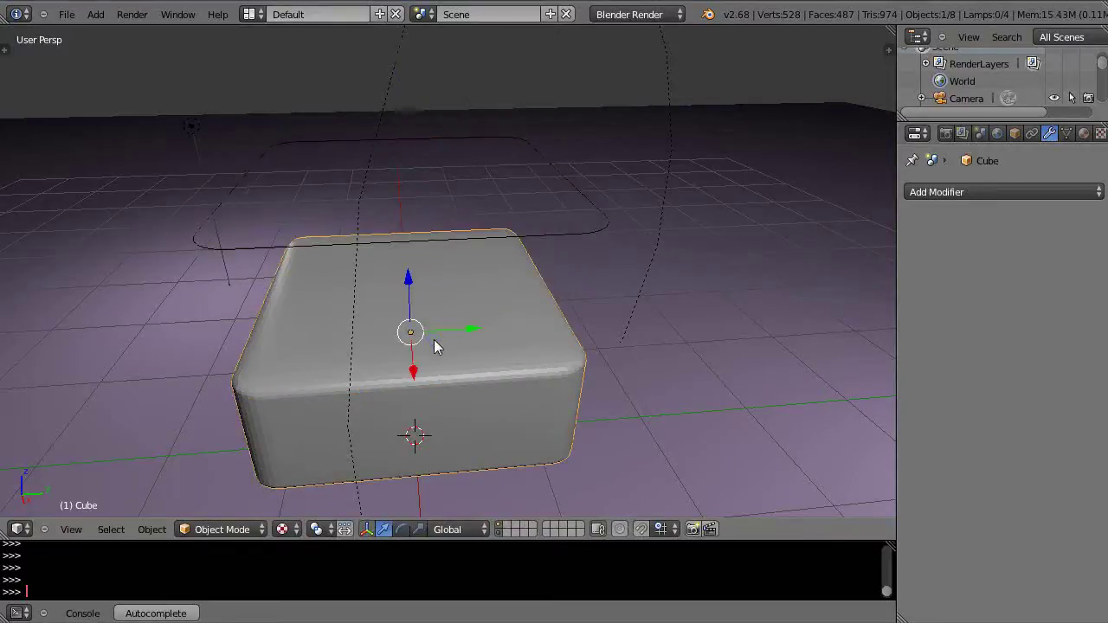
key(x)
click(434, 342)
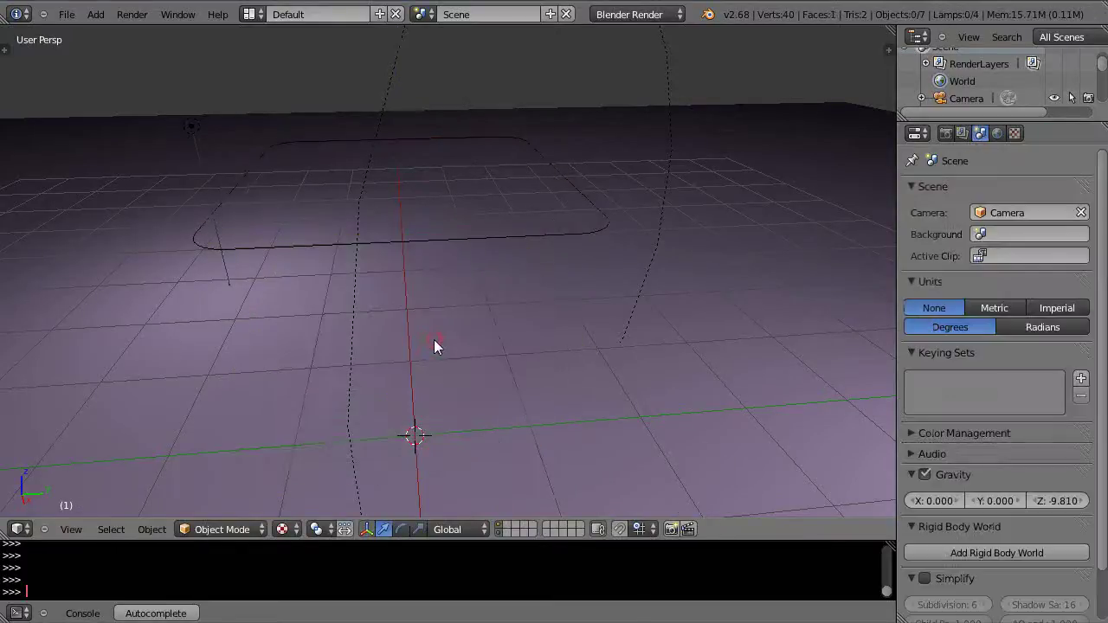
right_click(393, 242)
- Lower the loop and scale it wider along X
drag(404, 170, 425, 255)
middle_drag(425, 256, 584, 410)
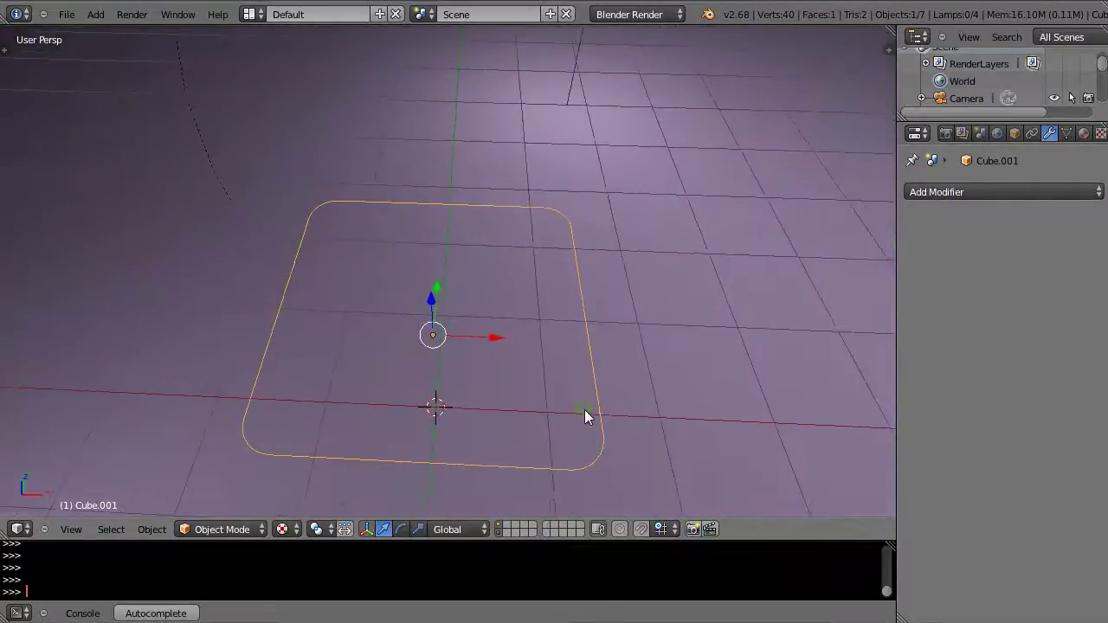
key(s)
key(x)
click(697, 408)
middle_drag(699, 414, 500, 438)
- In Edit Mode, circle-select the vertices along the loop's bottom edge
key(Tab)
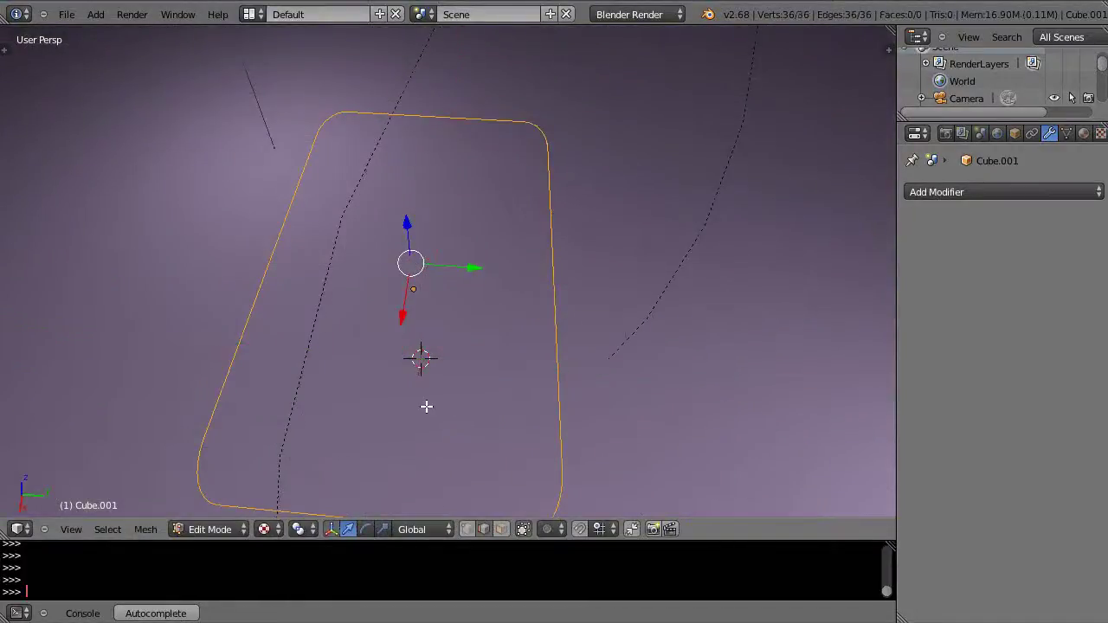
middle_drag(426, 406, 441, 425)
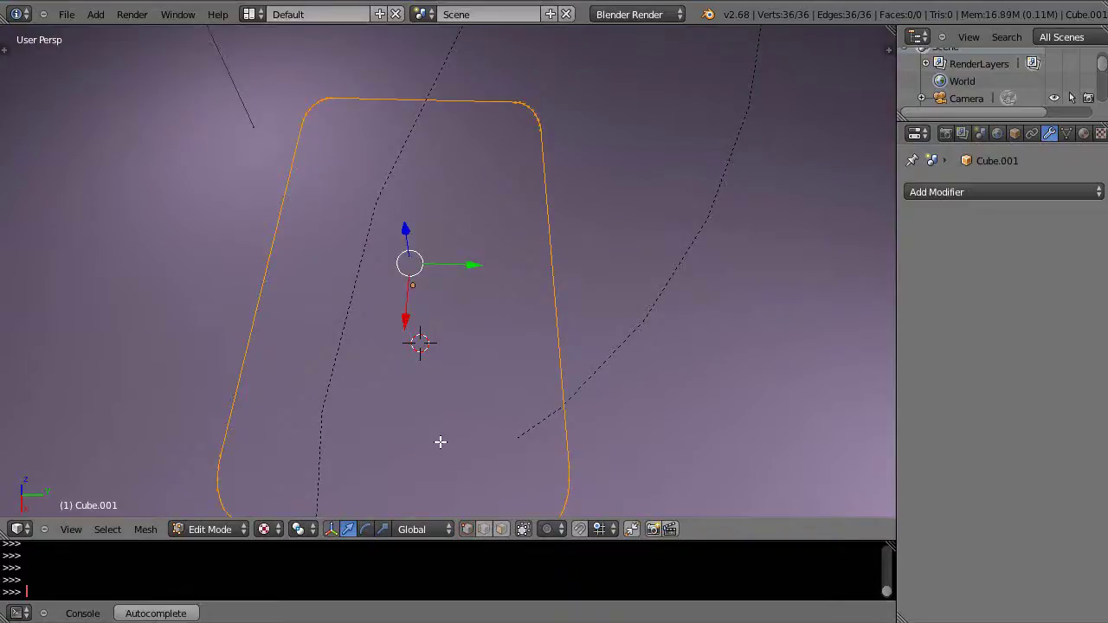
scroll(467, 450, down, 2)
middle_drag(487, 455, 300, 487)
scroll(398, 467, up, 3)
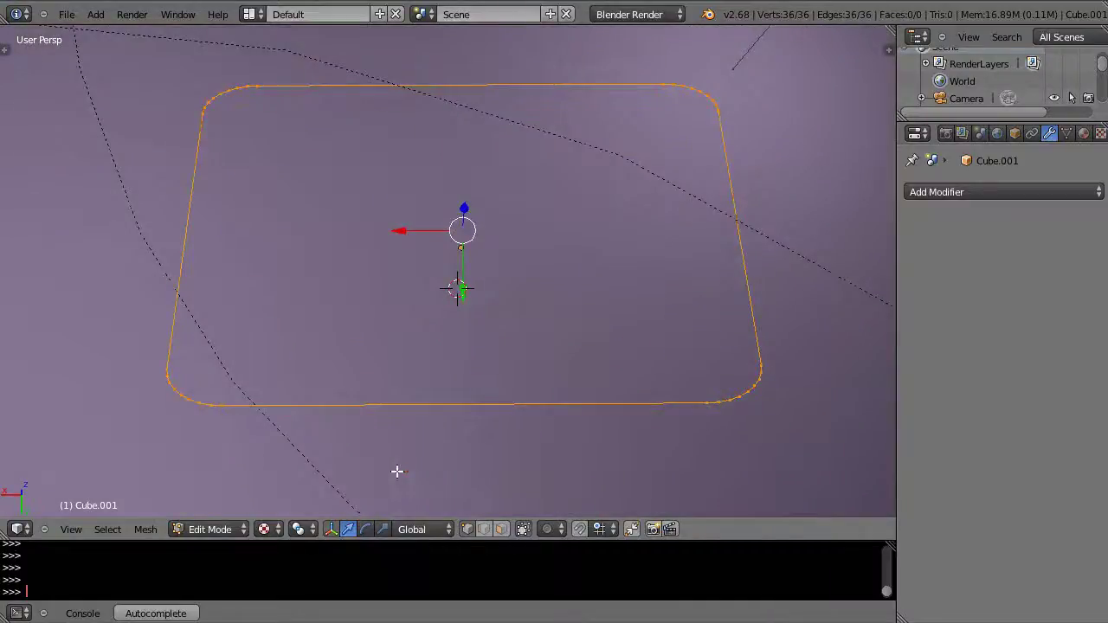
scroll(397, 471, up, 1)
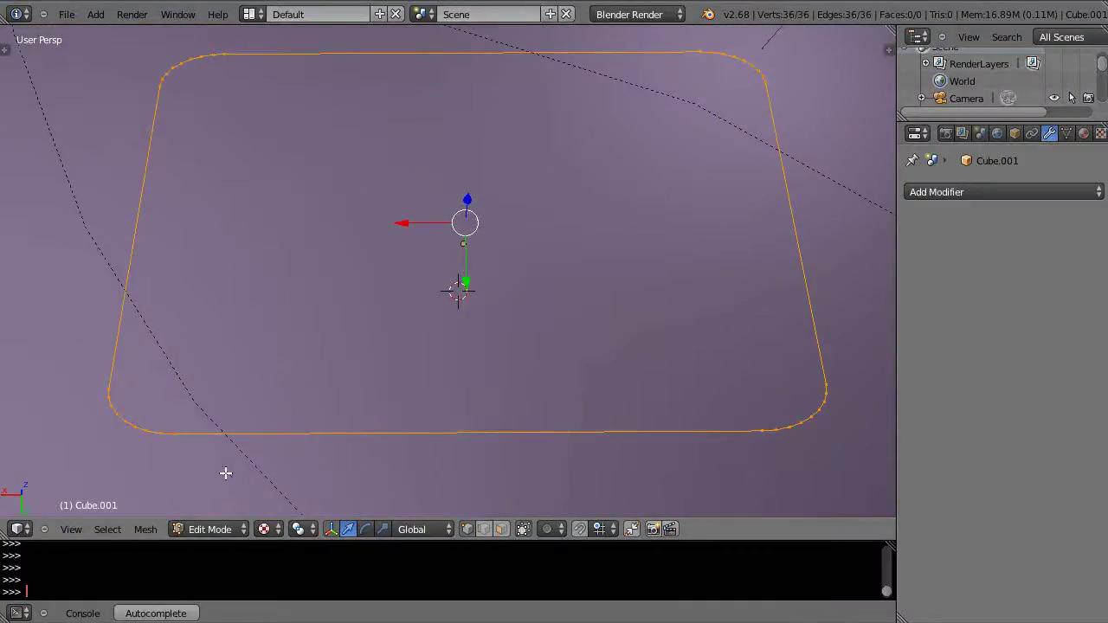
key(a)
key(c)
mouse_move(156, 445)
mouse_down()
mouse_move(111, 418)
mouse_move(199, 438)
mouse_move(613, 438)
mouse_move(824, 413)
mouse_up()
key(Escape)
- Delete the bottom-edge vertices, leaving an open 20-vertex arch
key(x)
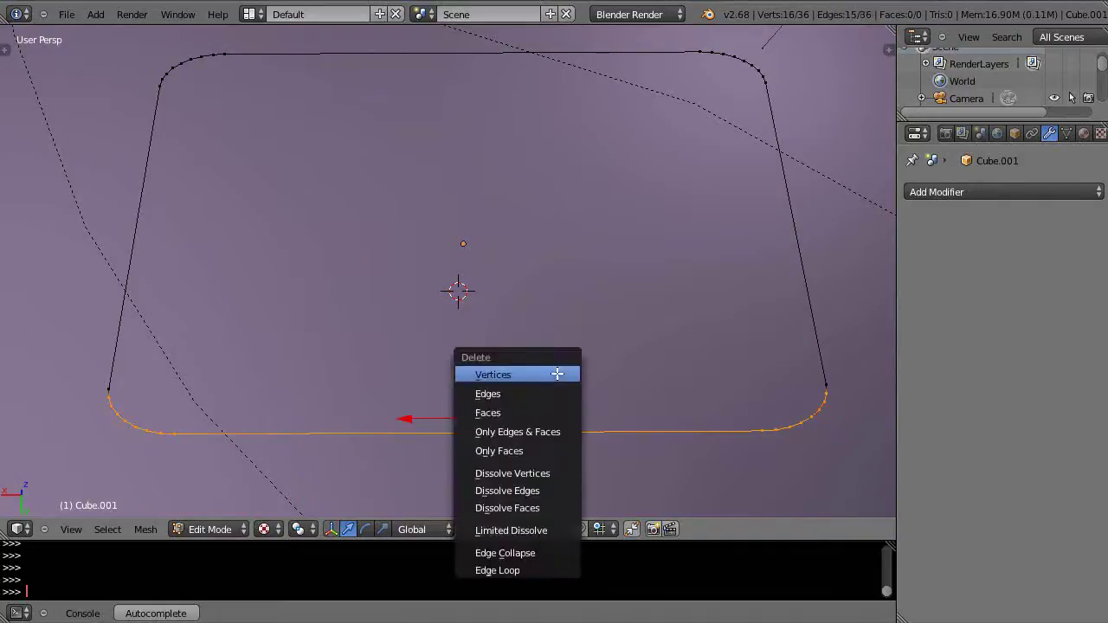
click(492, 374)
middle_drag(501, 361, 499, 385)
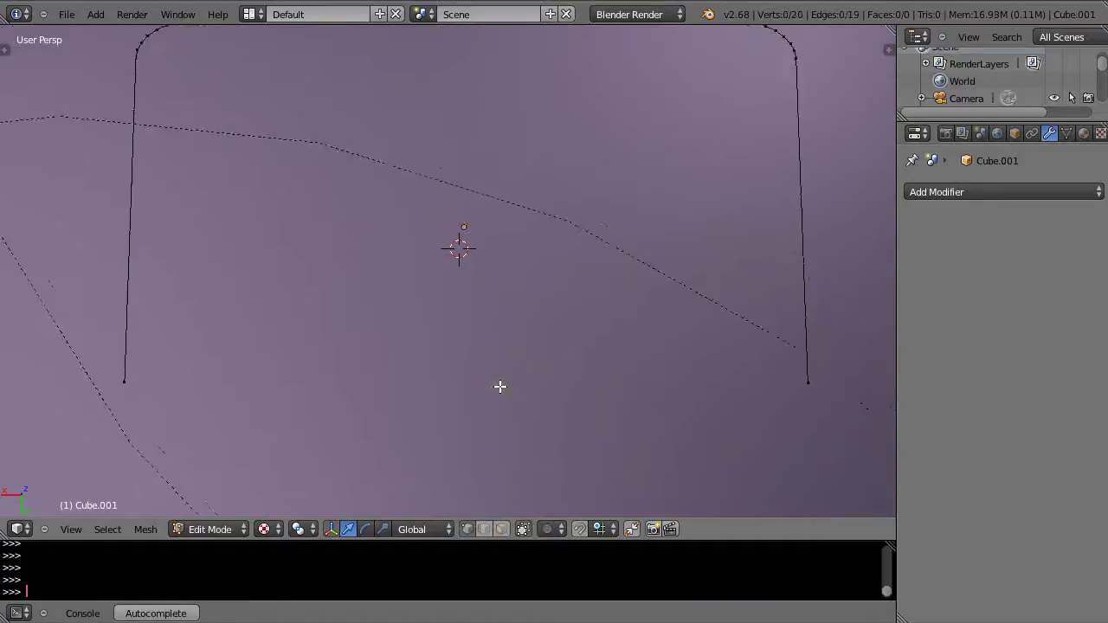
scroll(554, 326, down, 3)
middle_drag(553, 326, 704, 239)
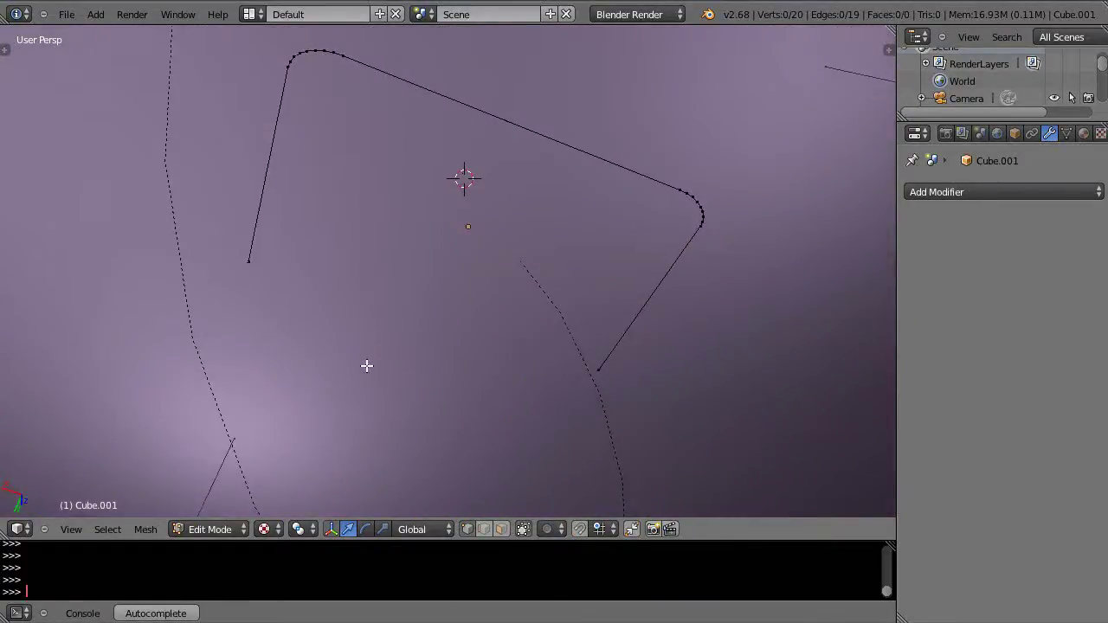
middle_drag(366, 366, 368, 235)
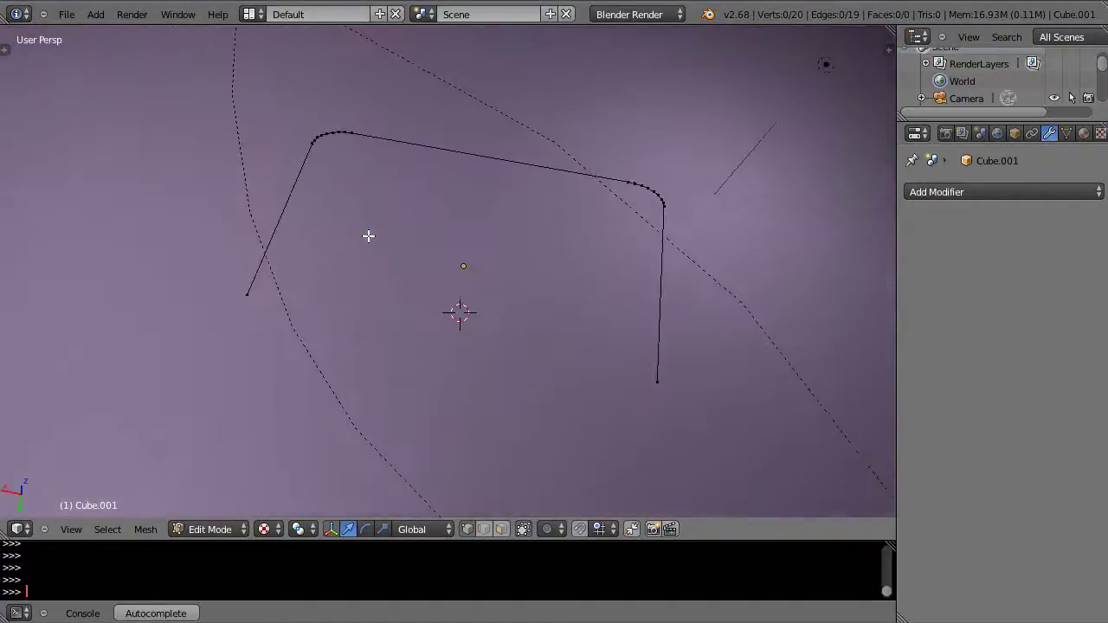
- Return to Object Mode and convert the outline to a curve via Object > Convert to
key(Tab)
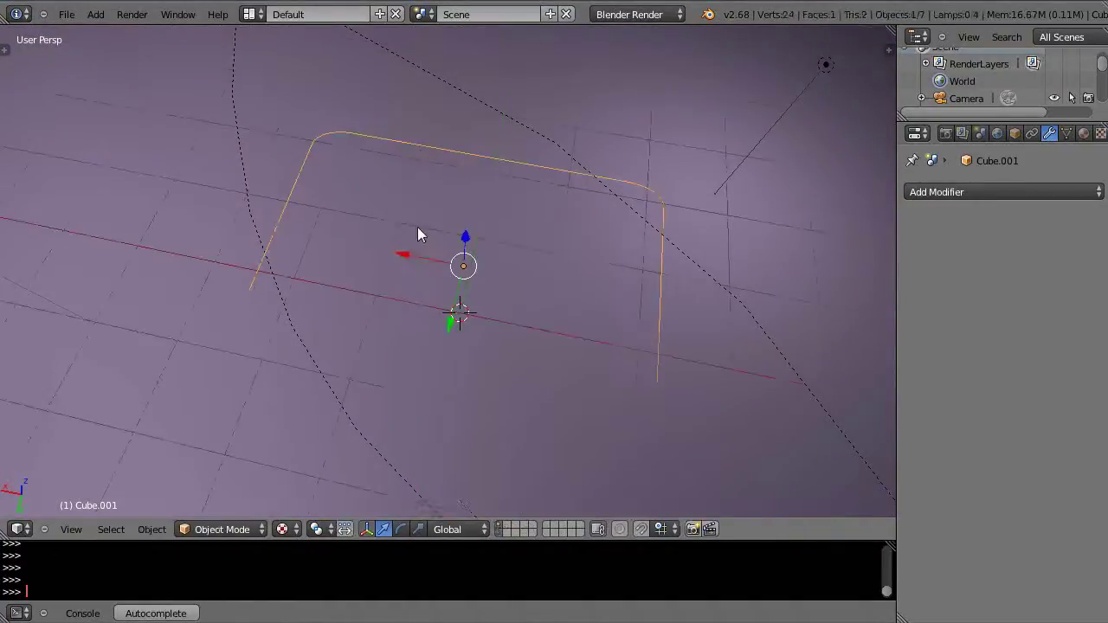
middle_drag(415, 230, 585, 304)
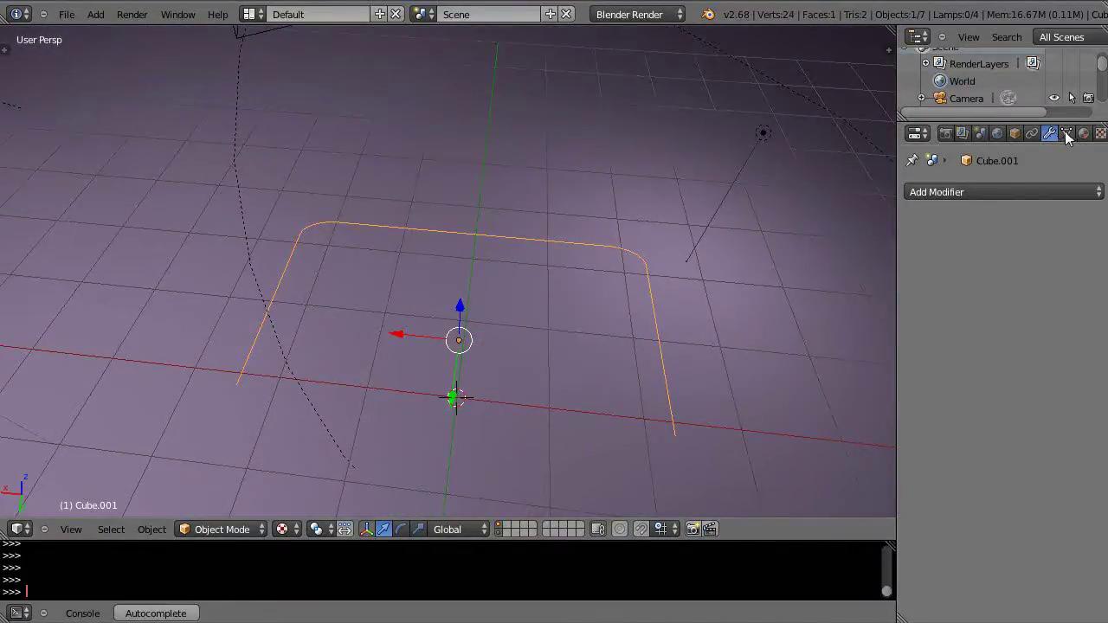
click(147, 530)
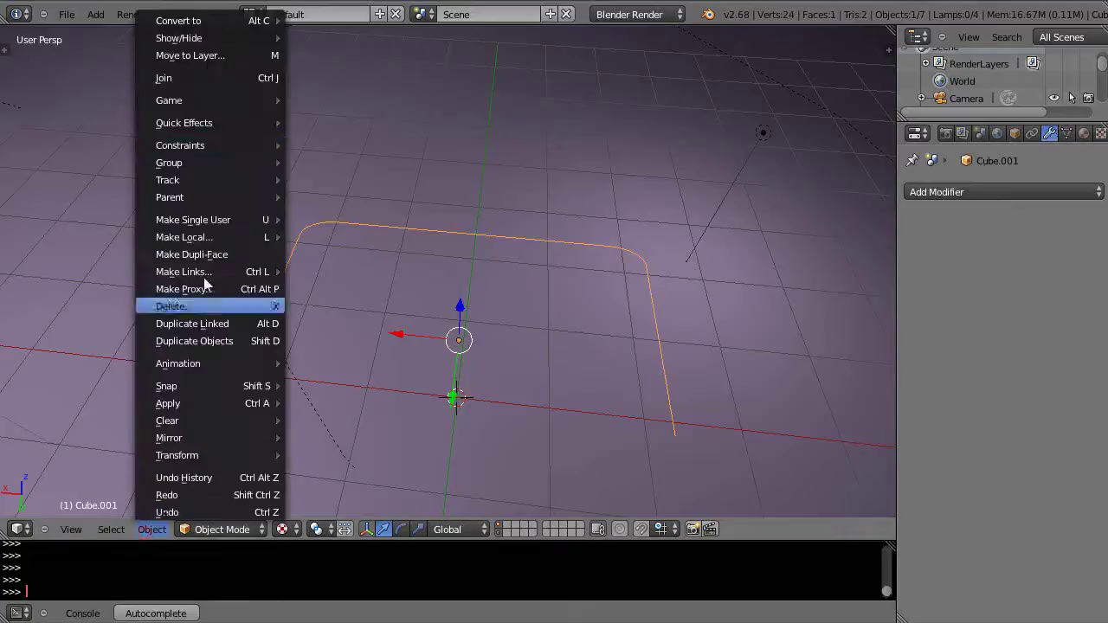
mouse_move(206, 22)
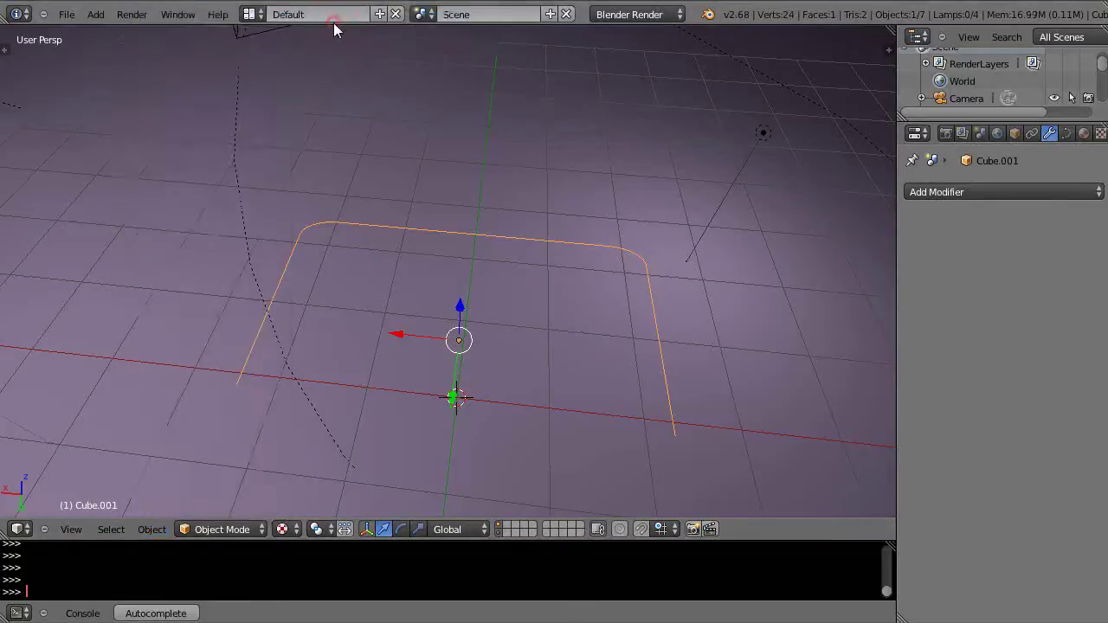
- Set the curve's Fill mode to Full
click(1067, 133)
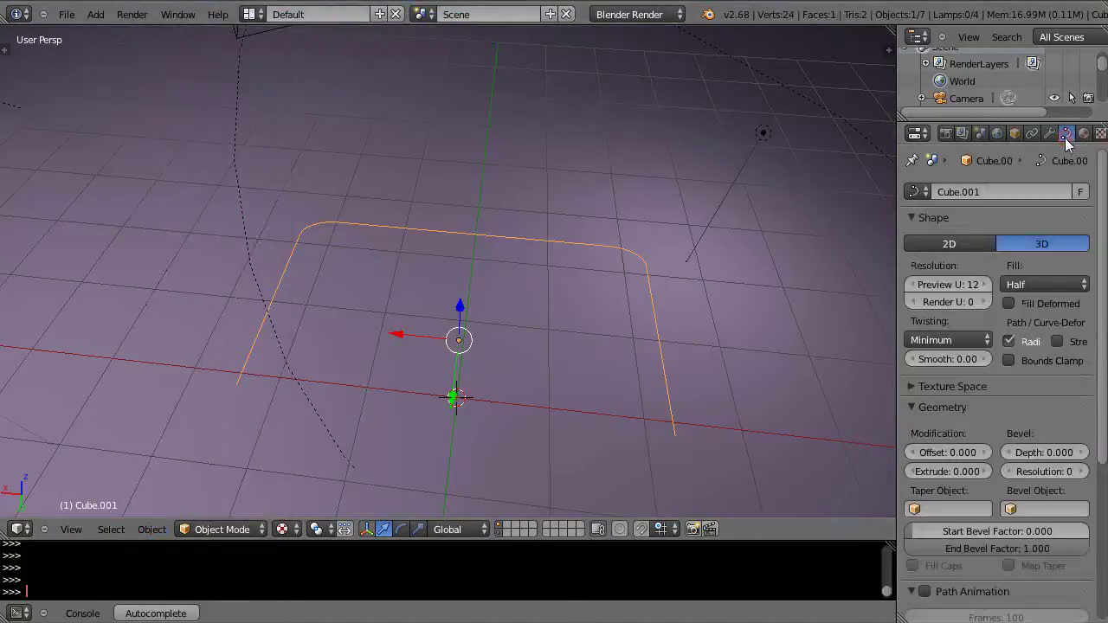
click(1063, 283)
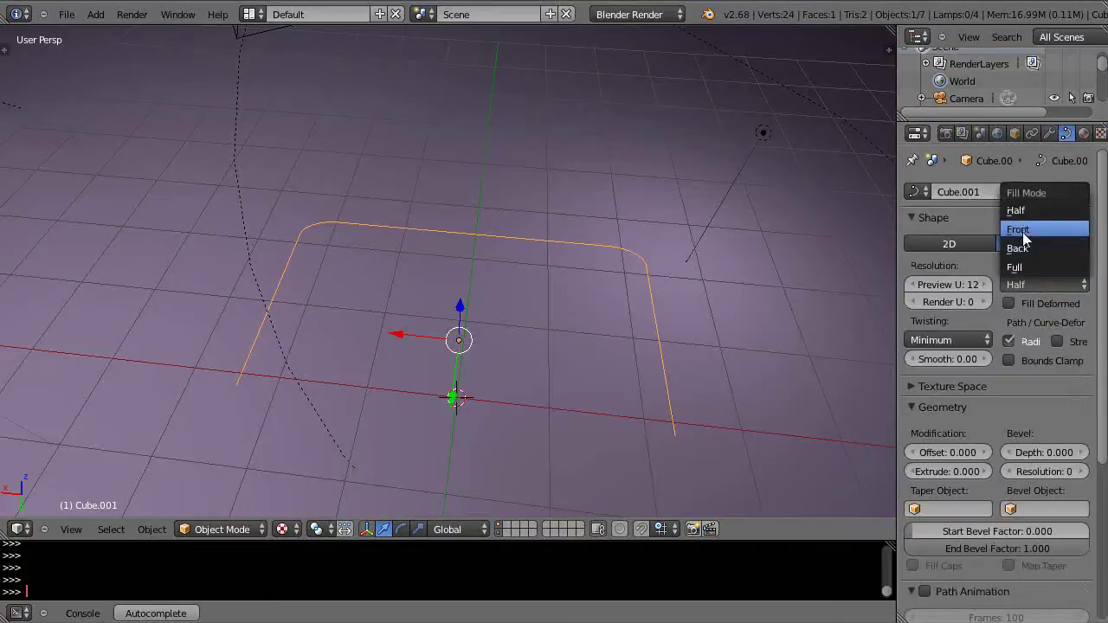
click(1020, 266)
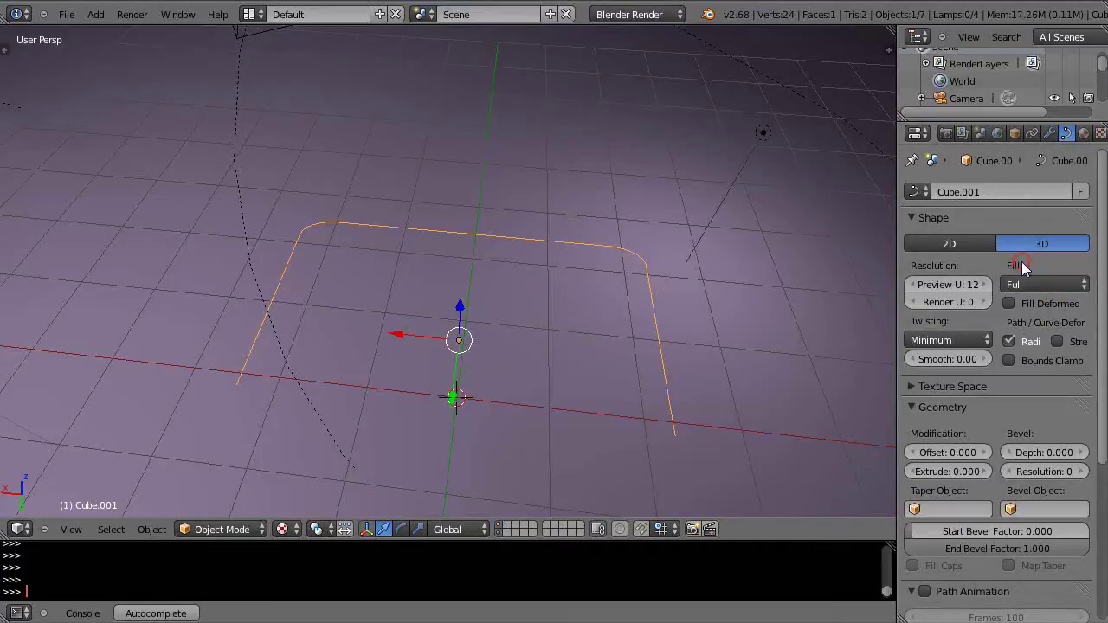
- Raise the curve's Bevel Depth to 0.049 and orbit low to inspect the thin tube
drag(1034, 452, 1050, 453)
middle_drag(632, 431, 610, 344)
scroll(569, 358, up, 3)
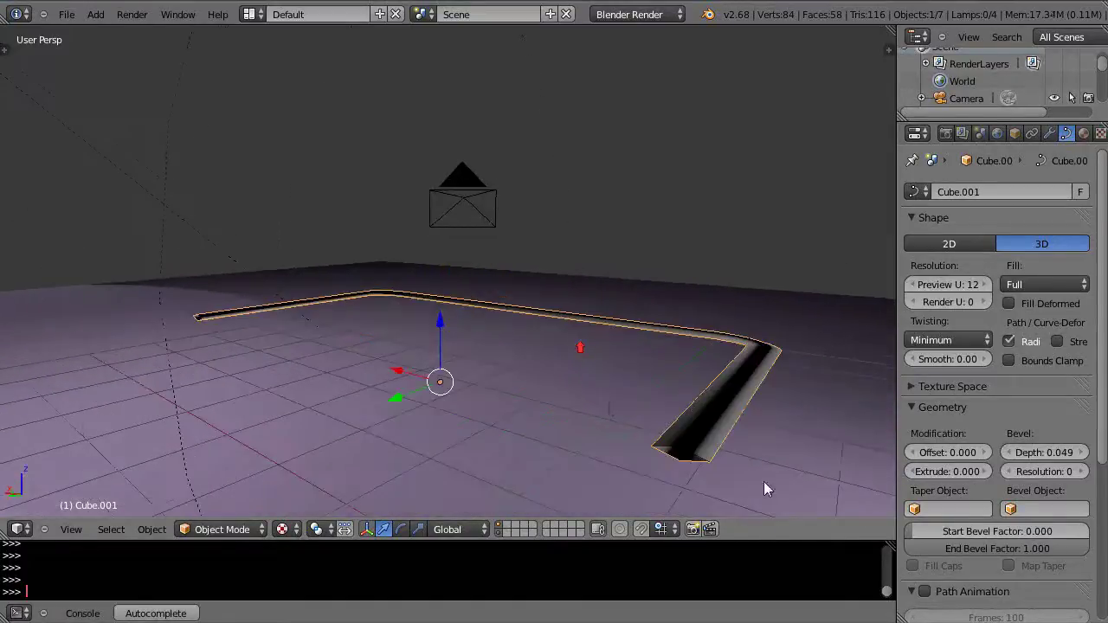
middle_drag(485, 396, 242, 301)
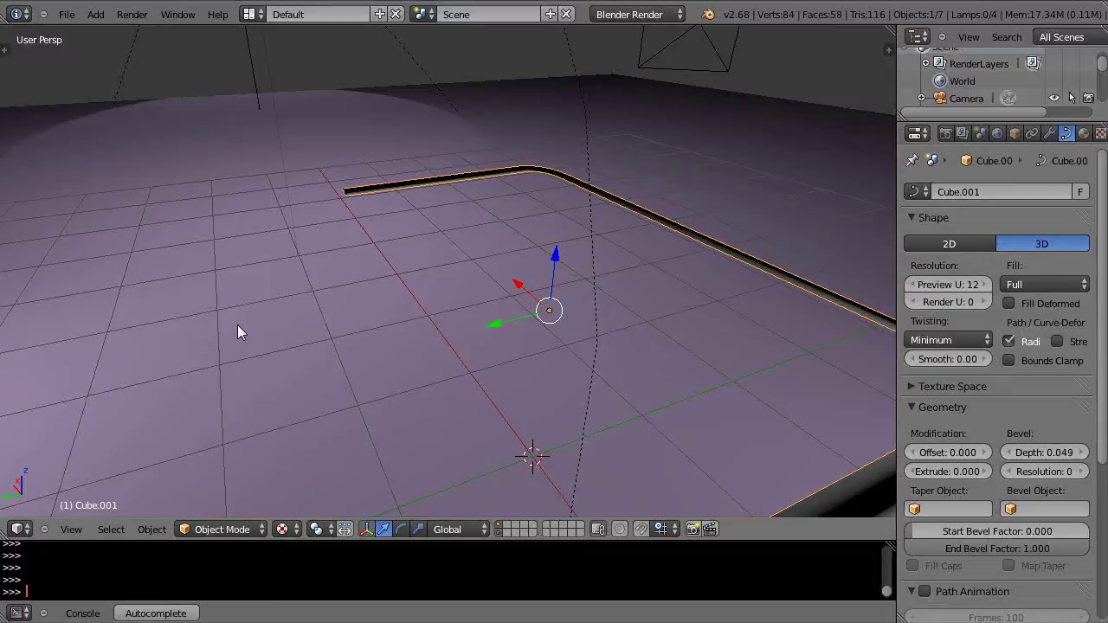
- Add a Bezier circle at a cursor placed beside the tube and scale it down
click(237, 324)
key(shift+a)
mouse_move(256, 345)
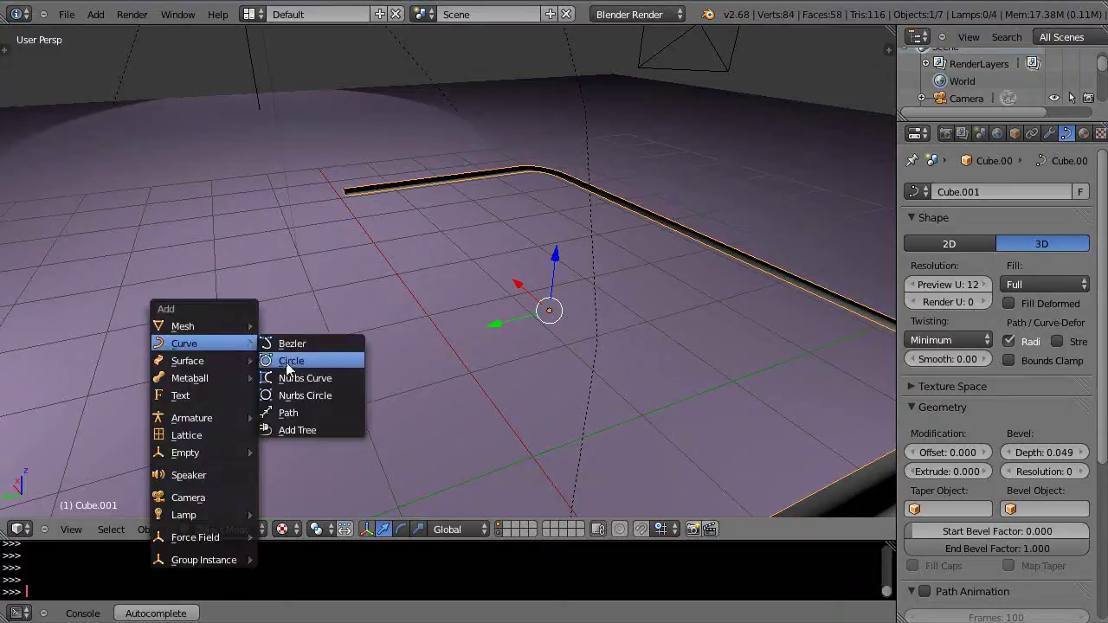
click(287, 363)
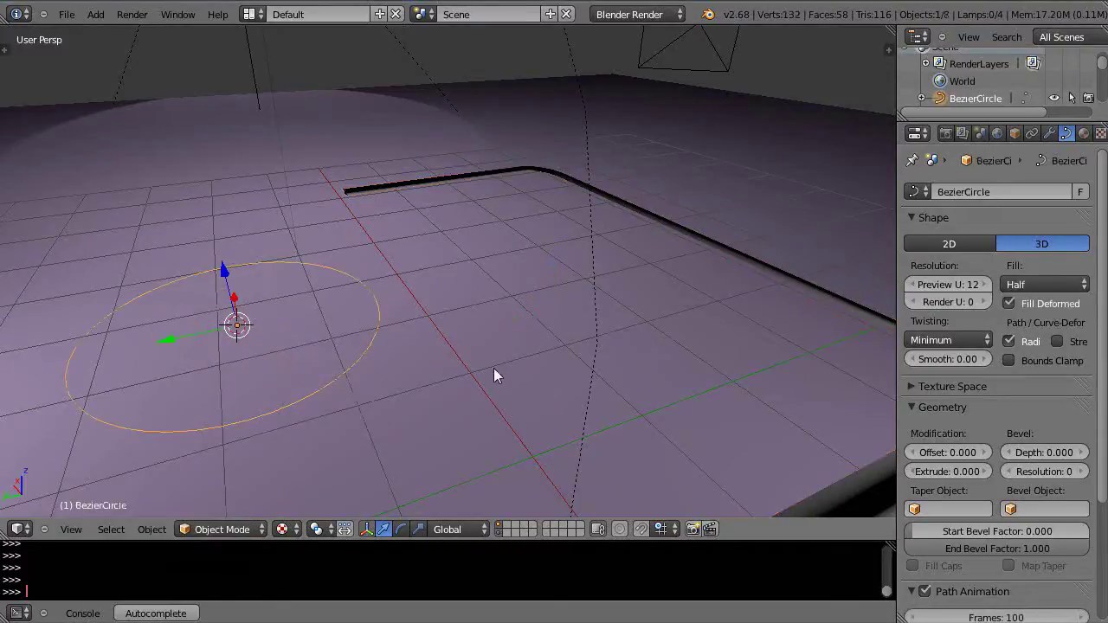
key(s)
click(382, 362)
middle_drag(382, 362, 350, 353)
- In Edit Mode, move the circle's right-hand control point along Y to flatten the loop
key(Tab)
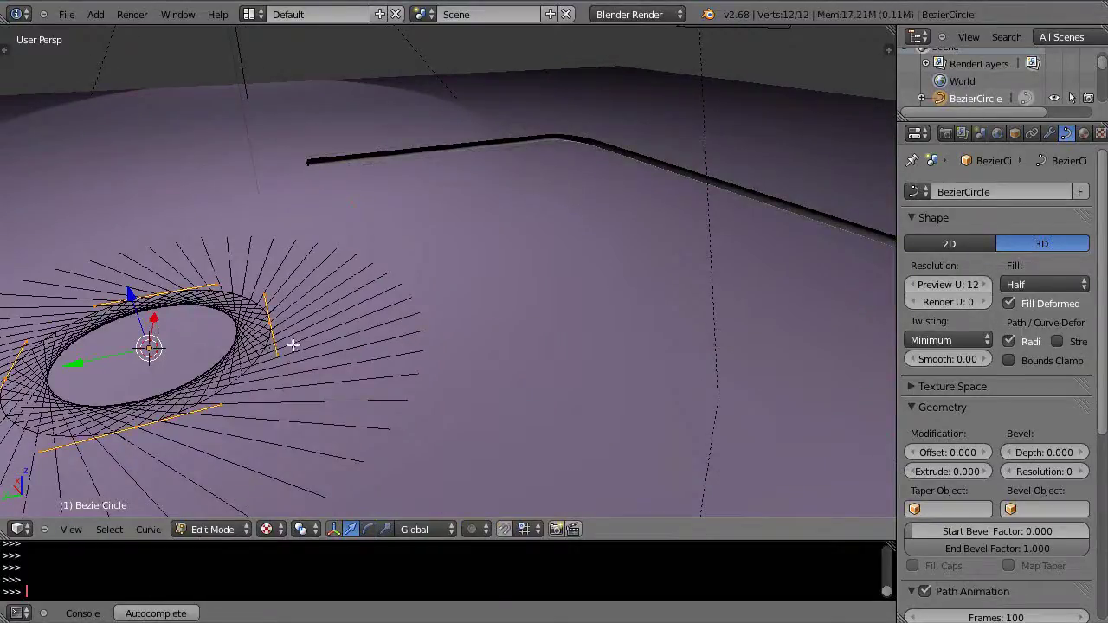
right_click(270, 322)
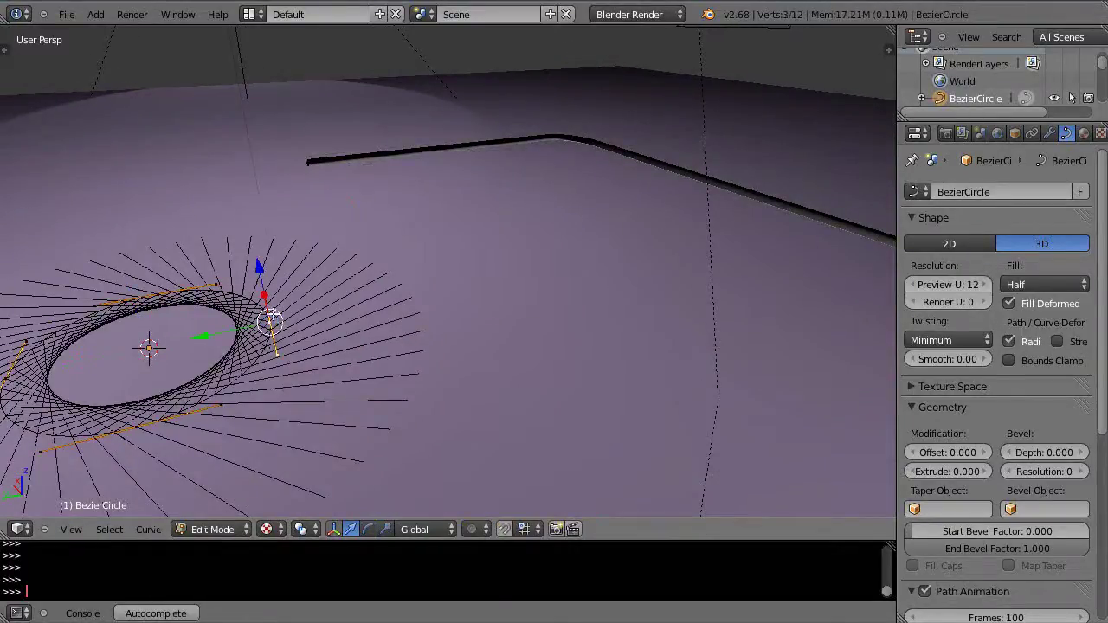
key(g)
key(y)
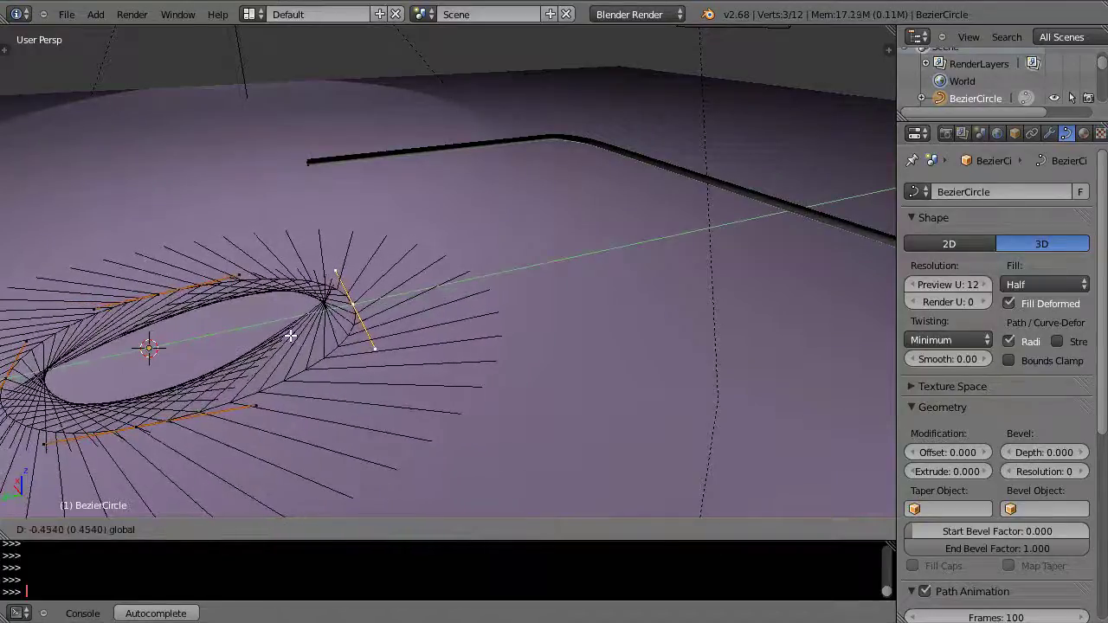
click(262, 346)
middle_drag(262, 346, 362, 424)
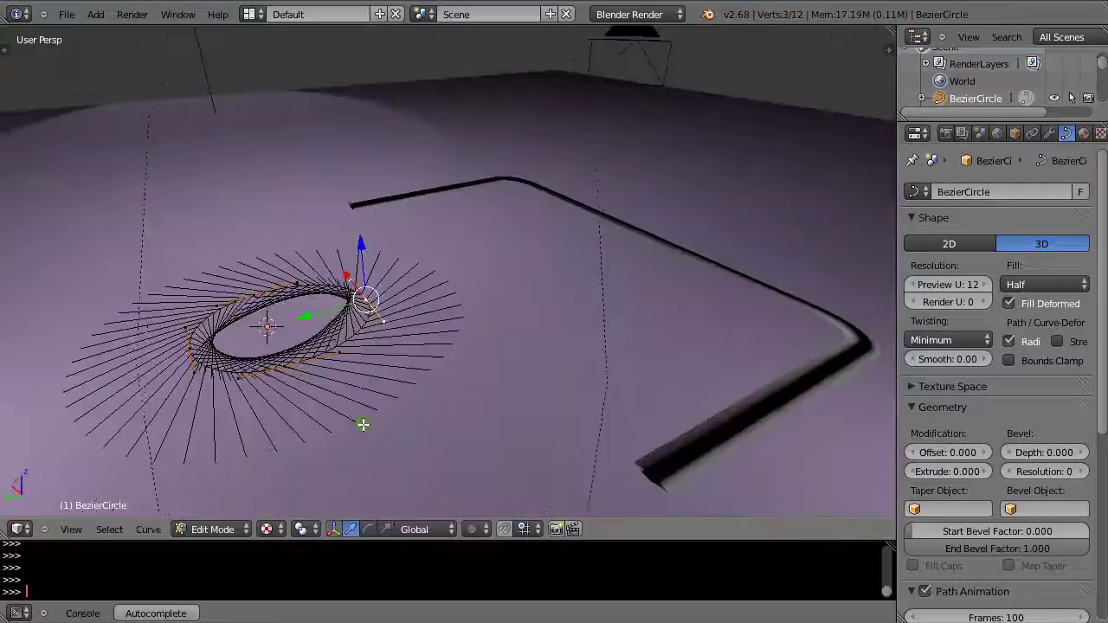
key(Tab)
middle_drag(458, 415, 387, 393)
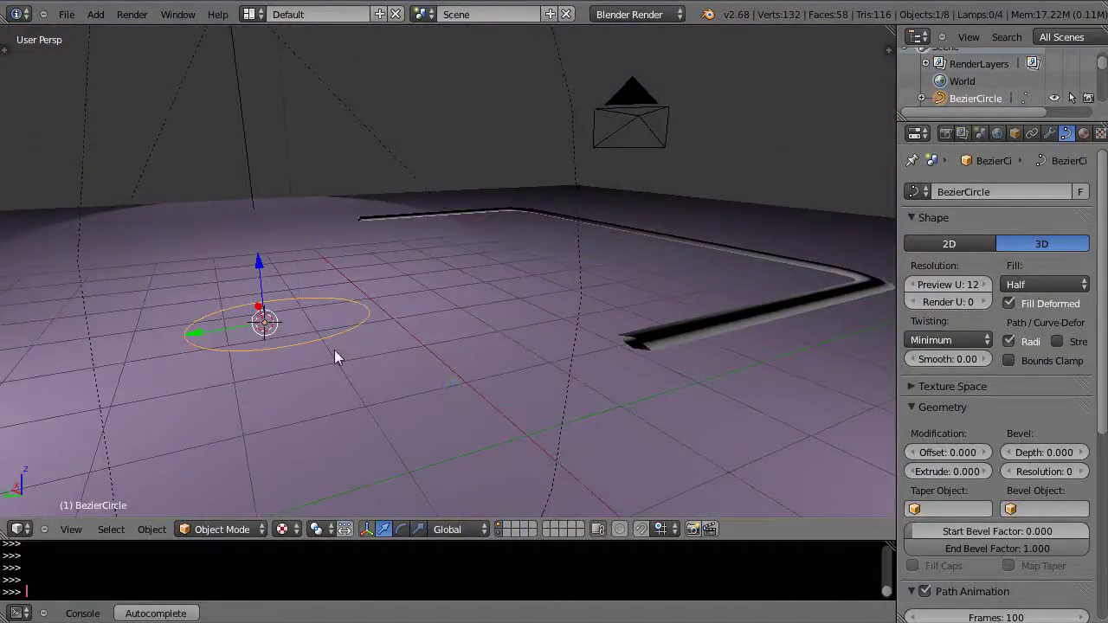
- Set the BezierCircle as the tube path's bevel object, widening it into a band
right_click(700, 340)
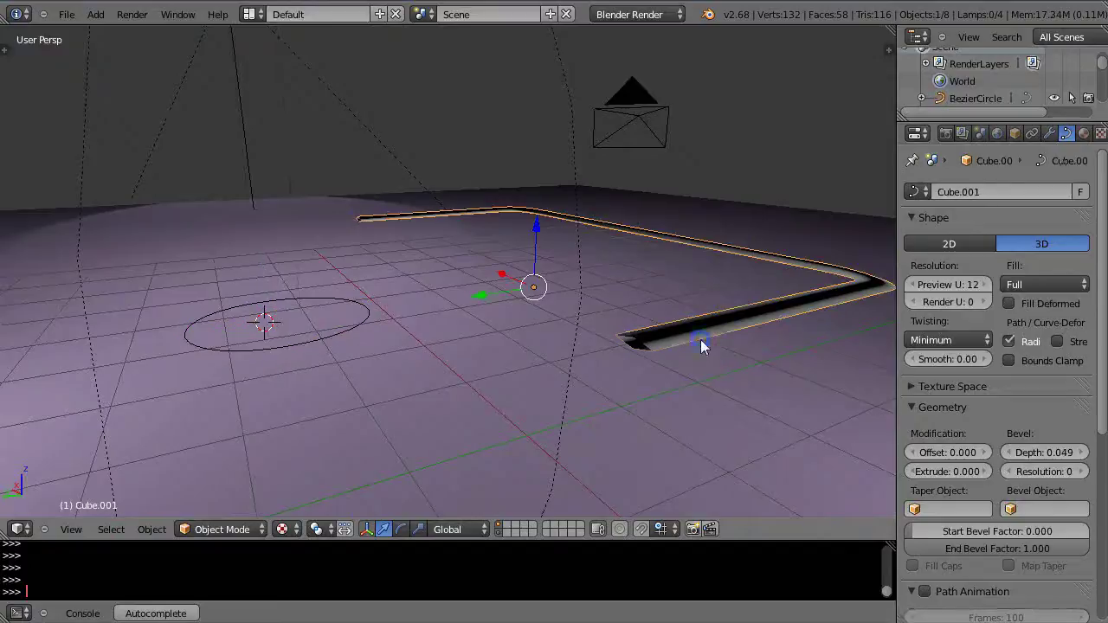
click(1021, 509)
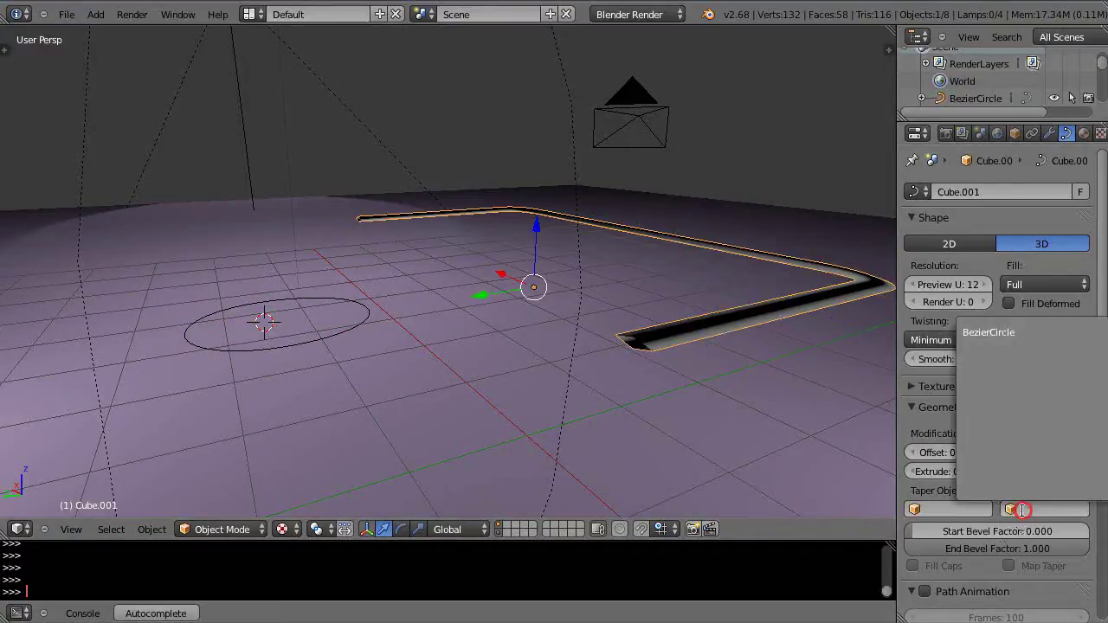
click(989, 333)
scroll(628, 394, down, 4)
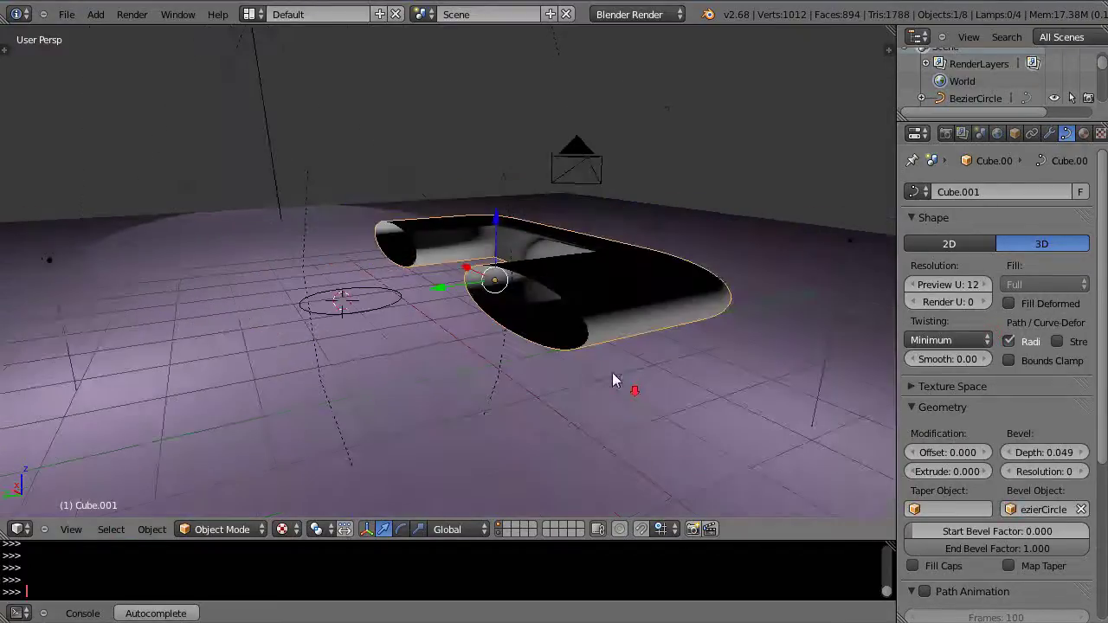
scroll(525, 307, up, 2)
middle_drag(587, 311, 554, 329)
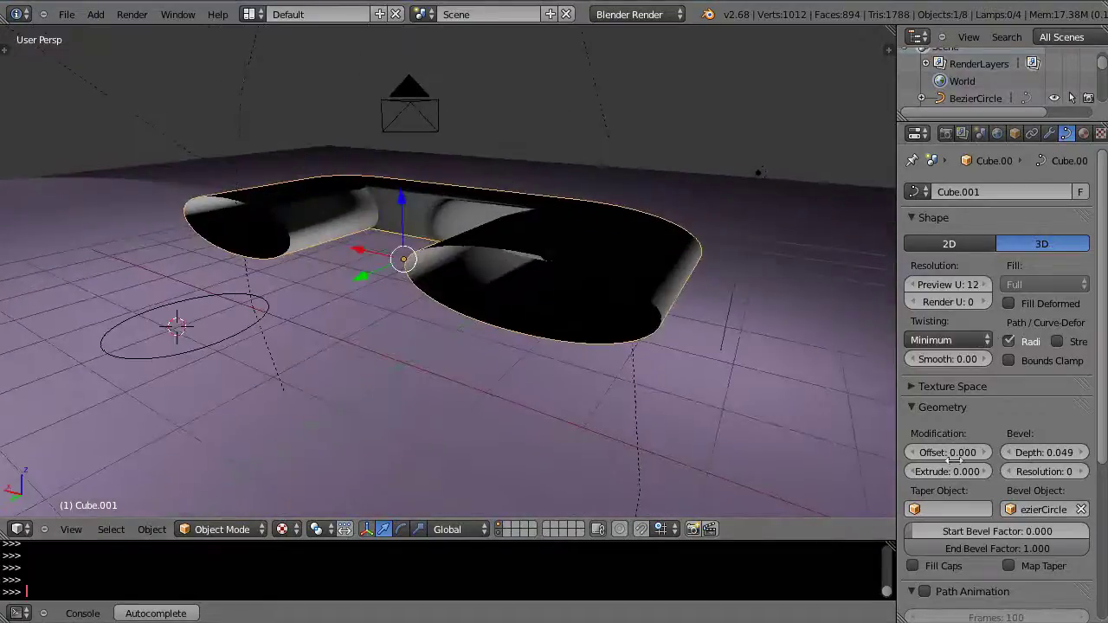
- Scale the BezierCircle down, then reselect the beveled curve and toggle Edit Mode on and off
right_click(199, 350)
key(s)
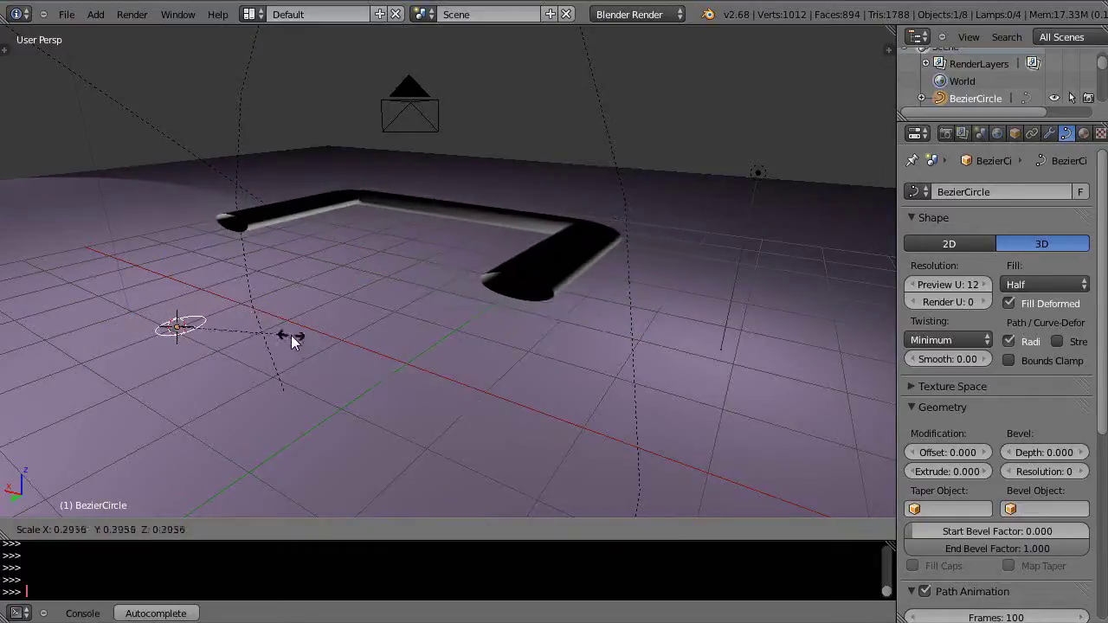
click(173, 394)
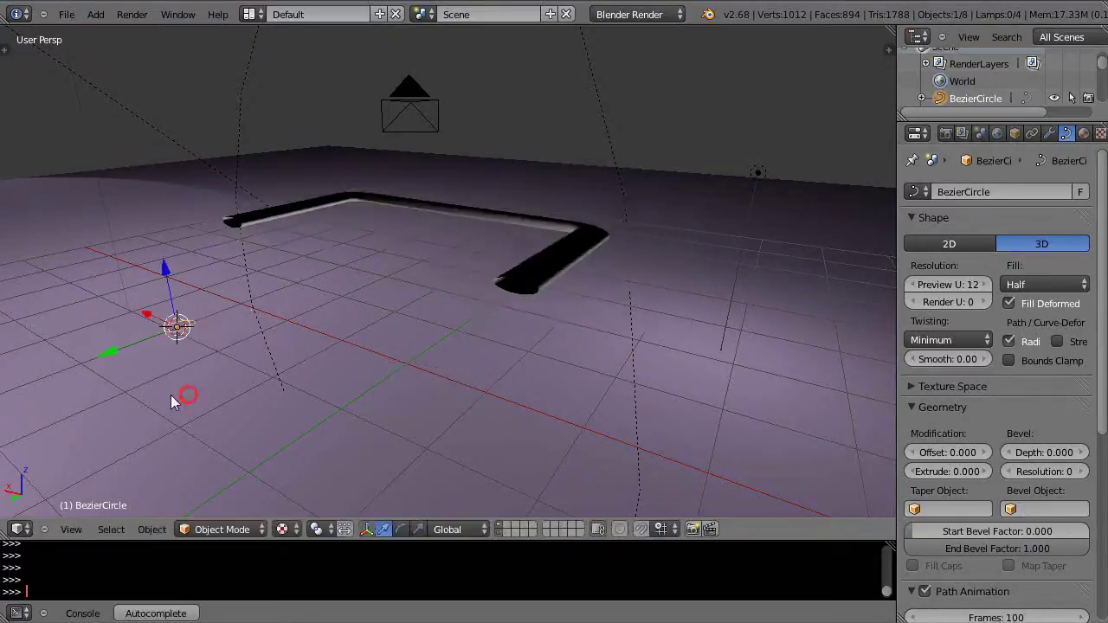
middle_drag(176, 393, 363, 342)
right_click(560, 286)
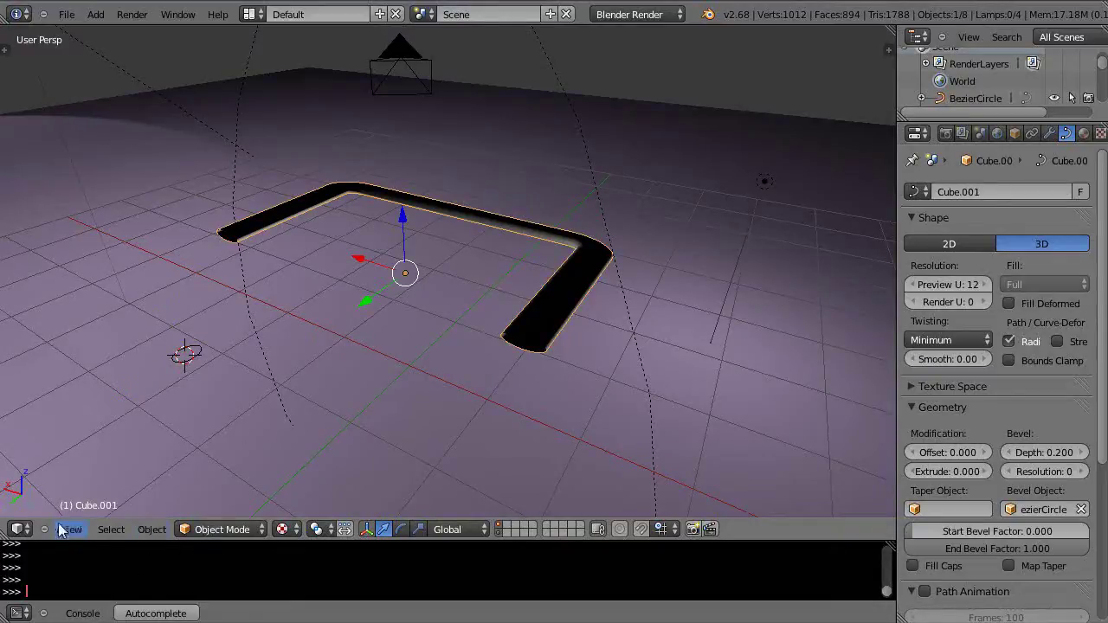
key(Tab)
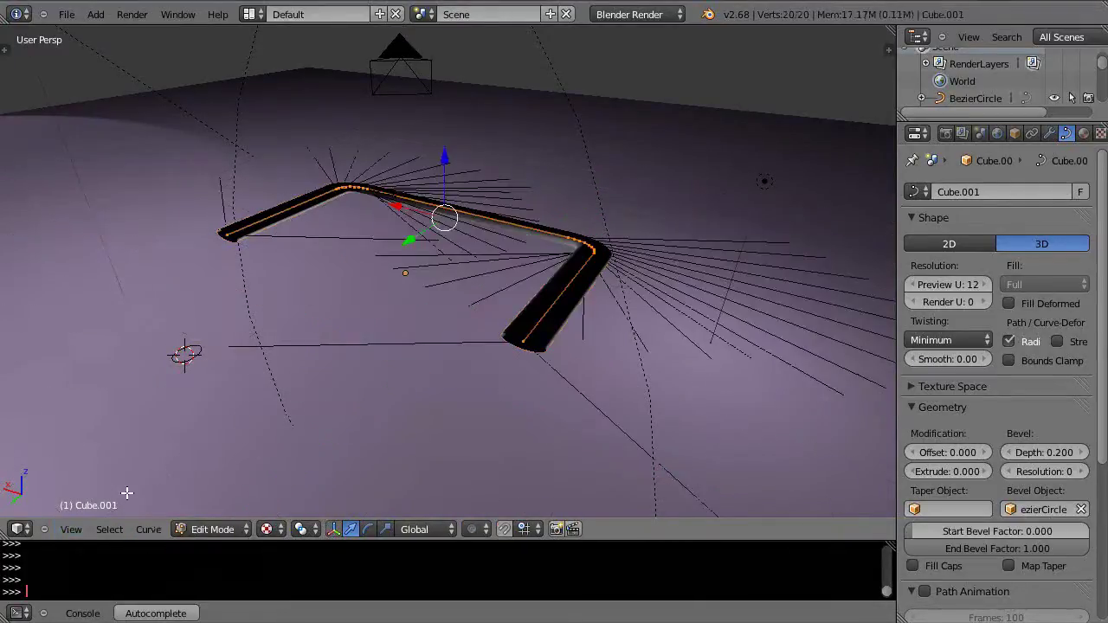
key(Tab)
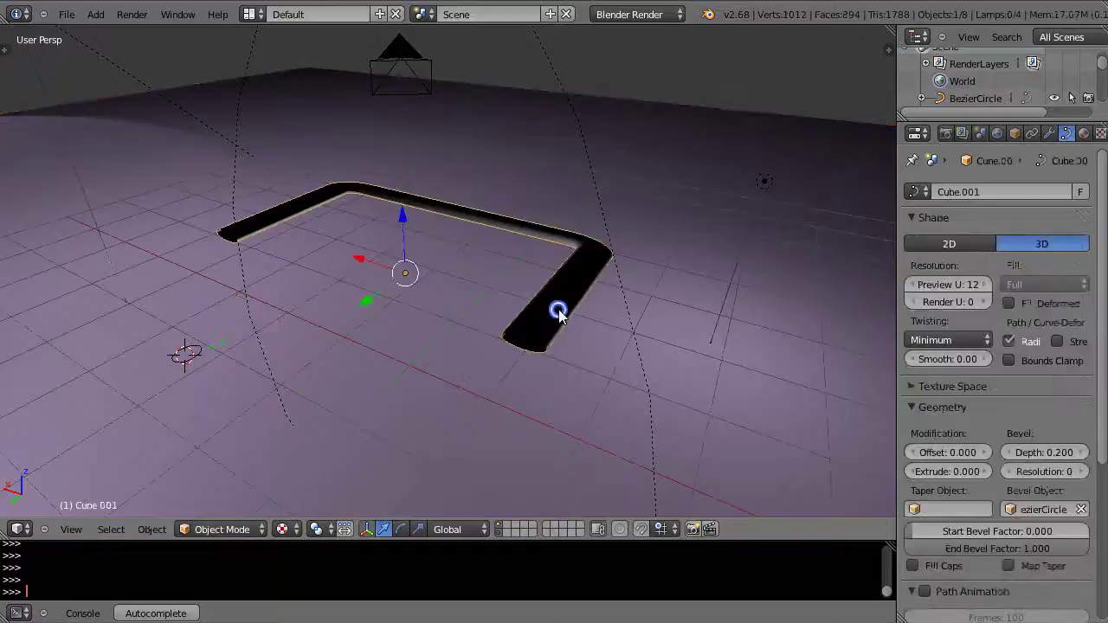
- Convert the beveled curve into a mesh with Convert to Mesh from Curve
click(152, 529)
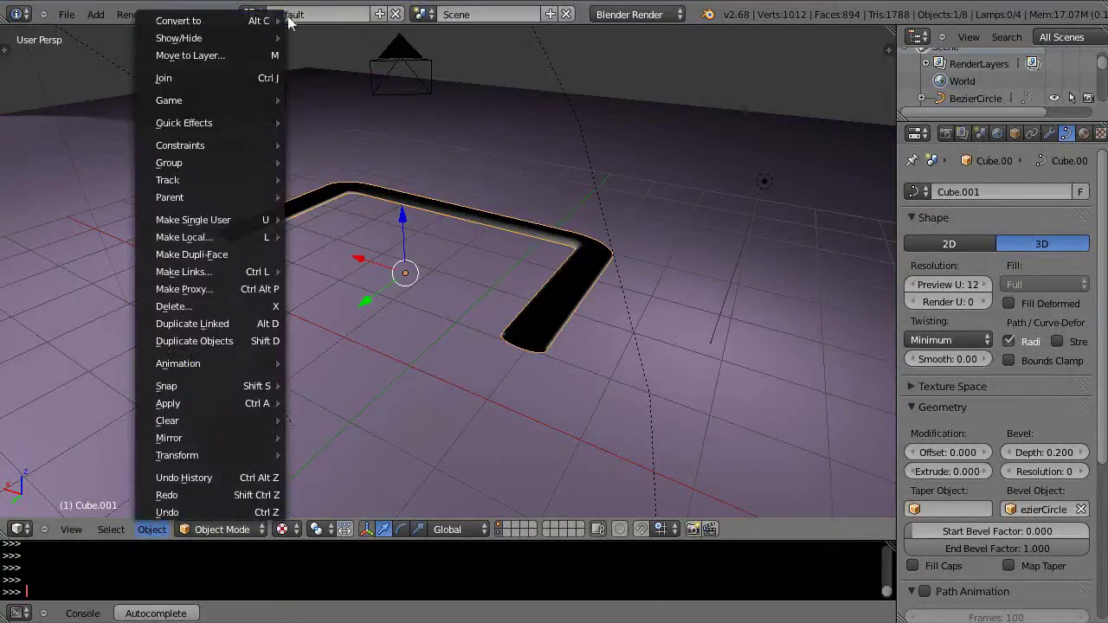
mouse_move(239, 22)
click(321, 42)
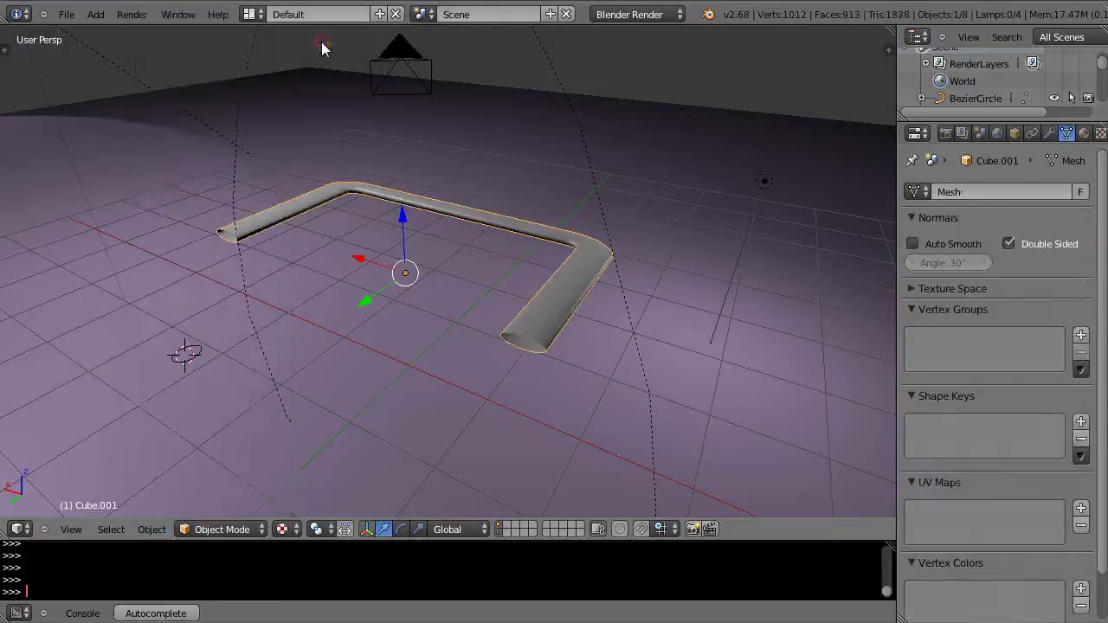
middle_drag(506, 367, 531, 329)
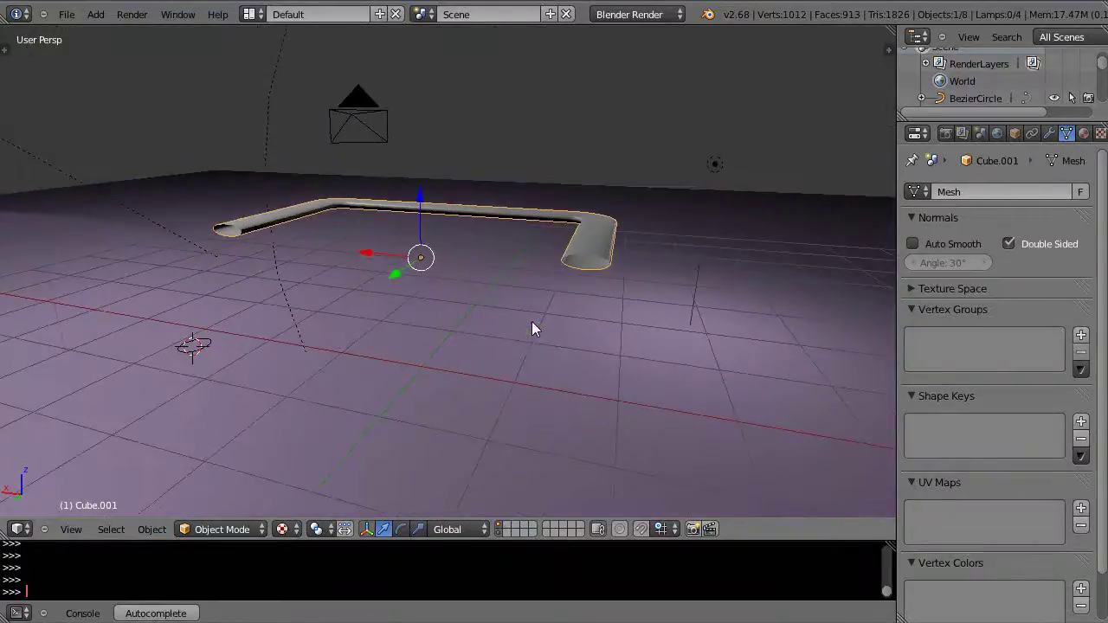
- Stretch the tube about 3.07× along the Z axis
key(s)
key(z)
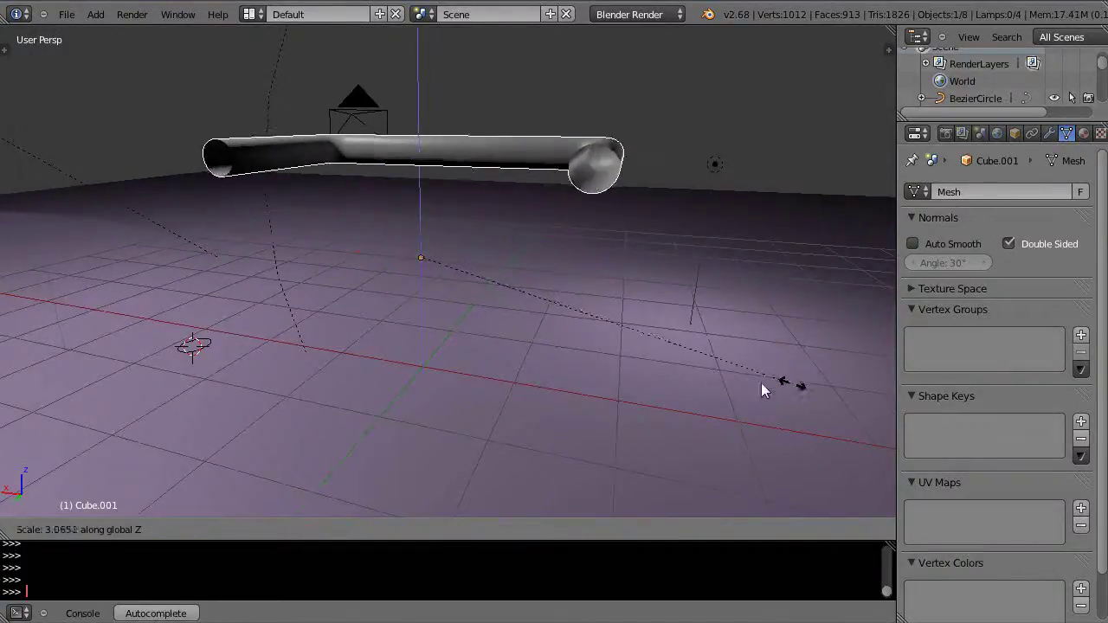
click(738, 385)
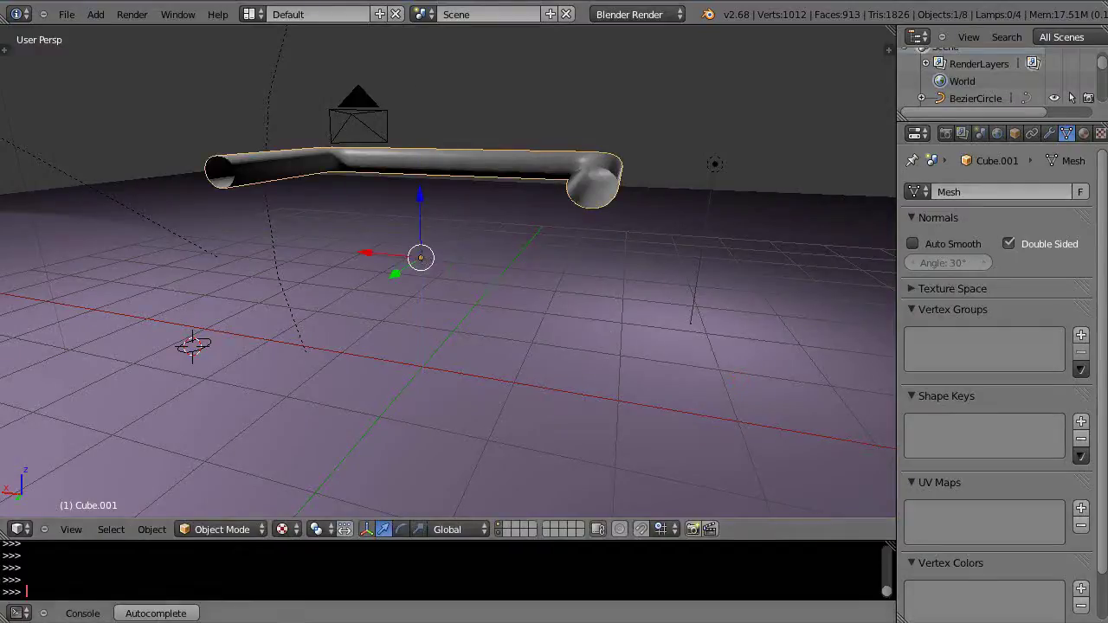
- Set the tube's origin to its geometry
click(152, 528)
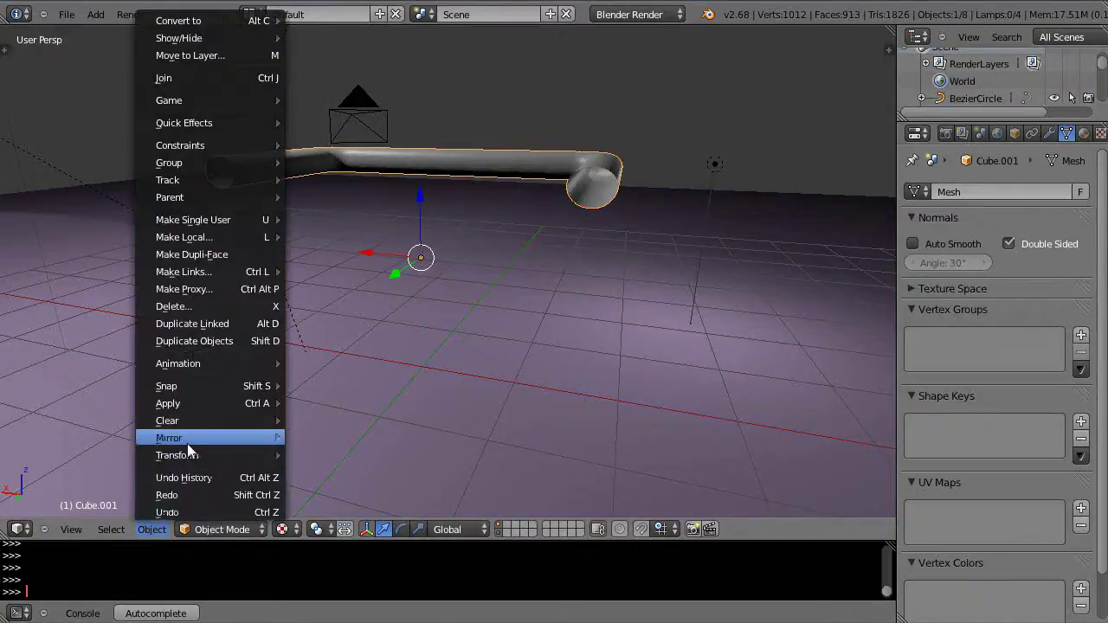
mouse_move(203, 438)
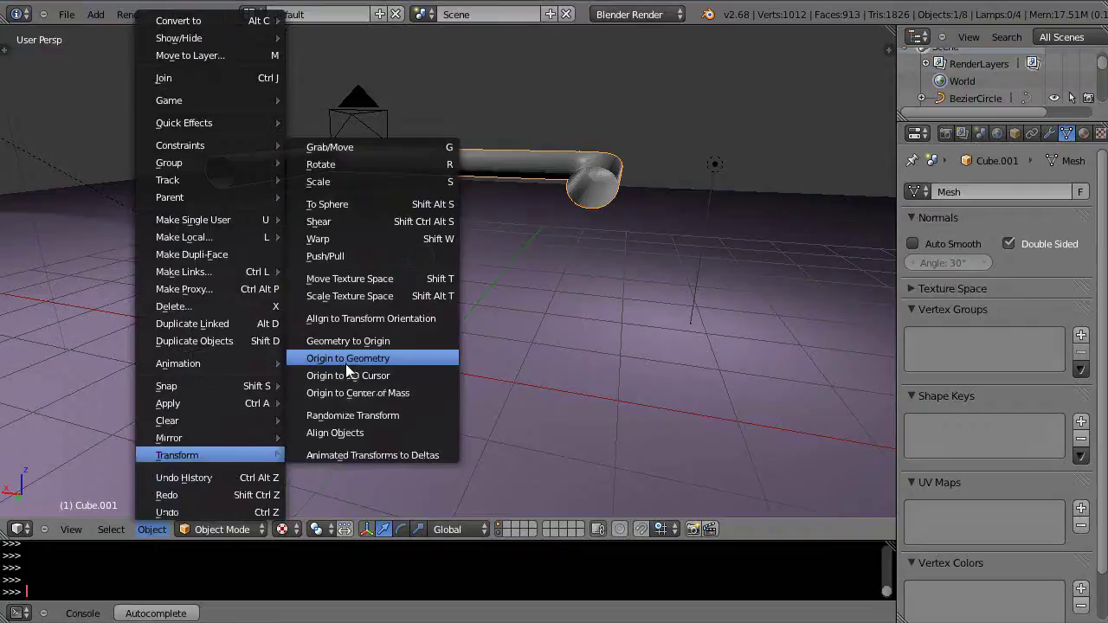
click(347, 358)
middle_drag(375, 354, 327, 380)
- Zoom and orbit around the U-shaped mesh tube to inspect it from several angles
scroll(346, 389, up, 3)
scroll(441, 405, up, 3)
scroll(546, 402, down, 3)
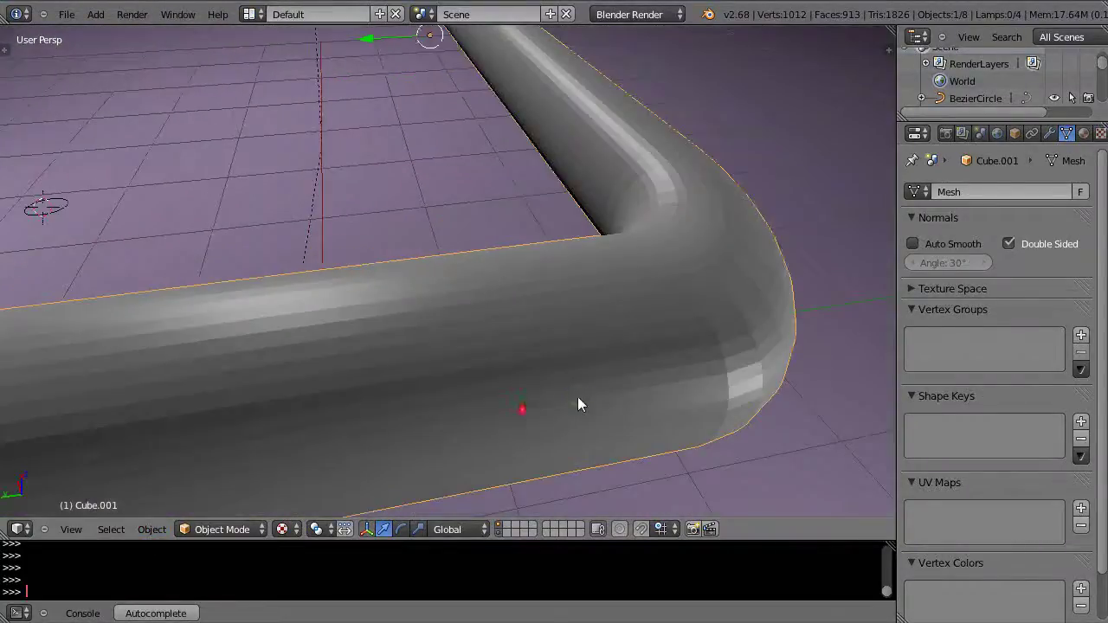
middle_drag(577, 396, 178, 458)
scroll(530, 413, down, 3)
scroll(533, 429, up, 3)
scroll(533, 426, down, 3)
scroll(462, 432, down, 5)
scroll(476, 443, up, 4)
scroll(527, 436, down, 4)
scroll(228, 460, up, 5)
scroll(277, 451, down, 6)
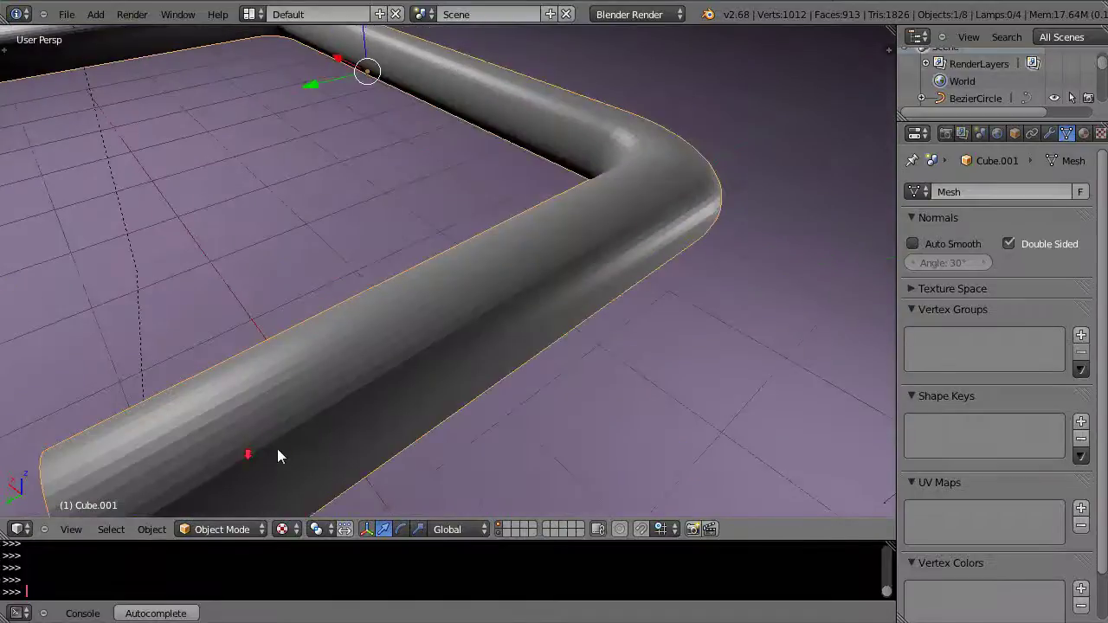
- In Edit Mode, deselect all and box-select the vertex ring at the tube's open end
key(Tab)
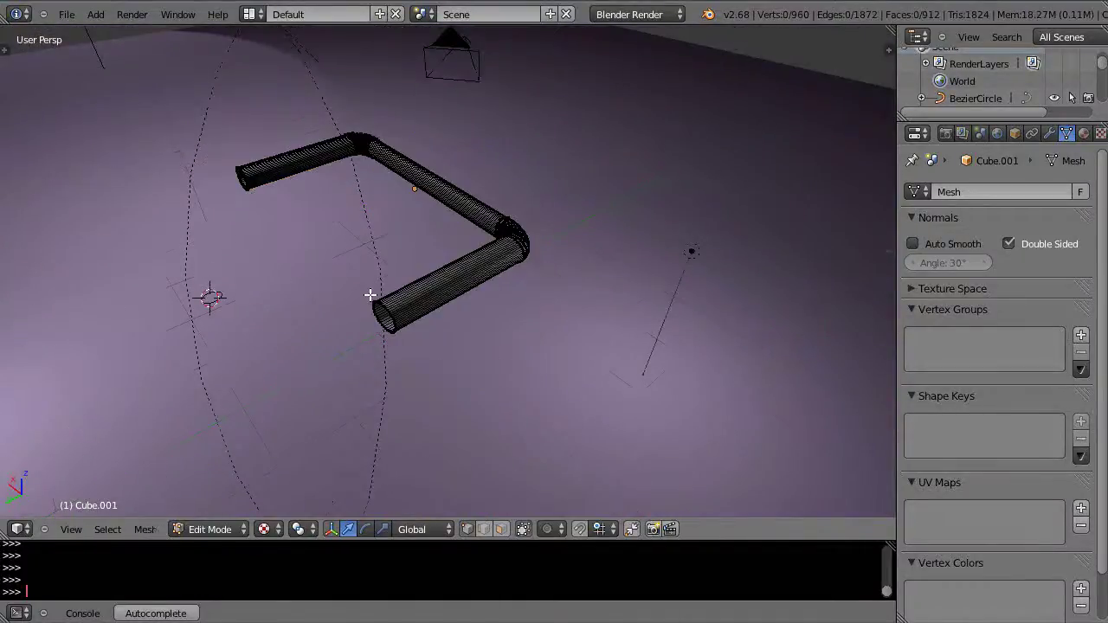
key(a)
key(b)
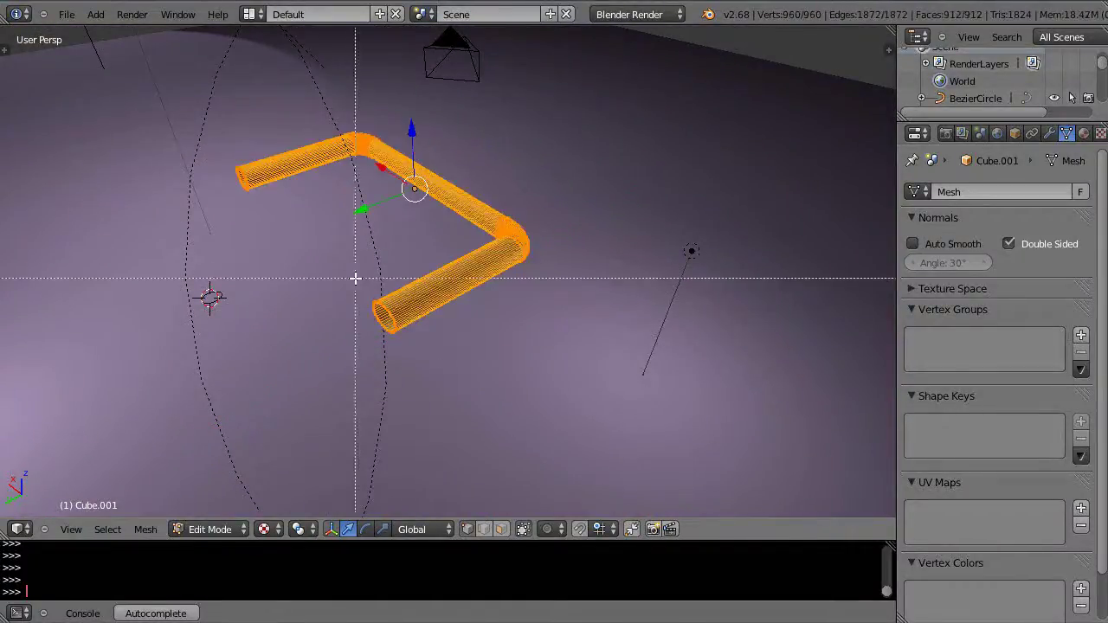
drag(354, 278, 408, 340)
key(a)
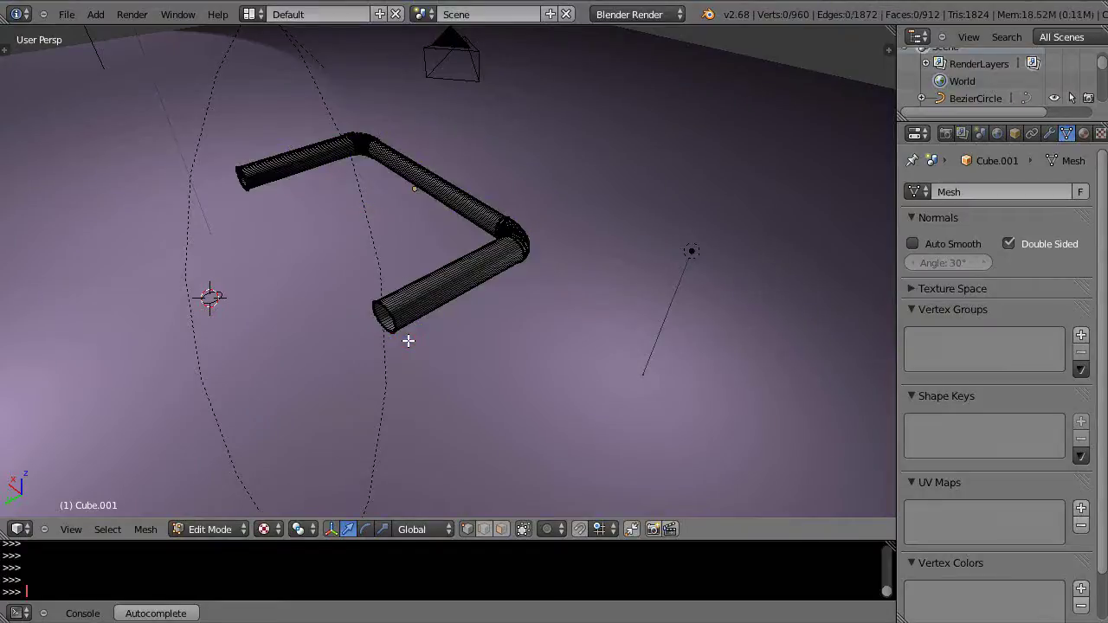
key(b)
drag(344, 294, 440, 373)
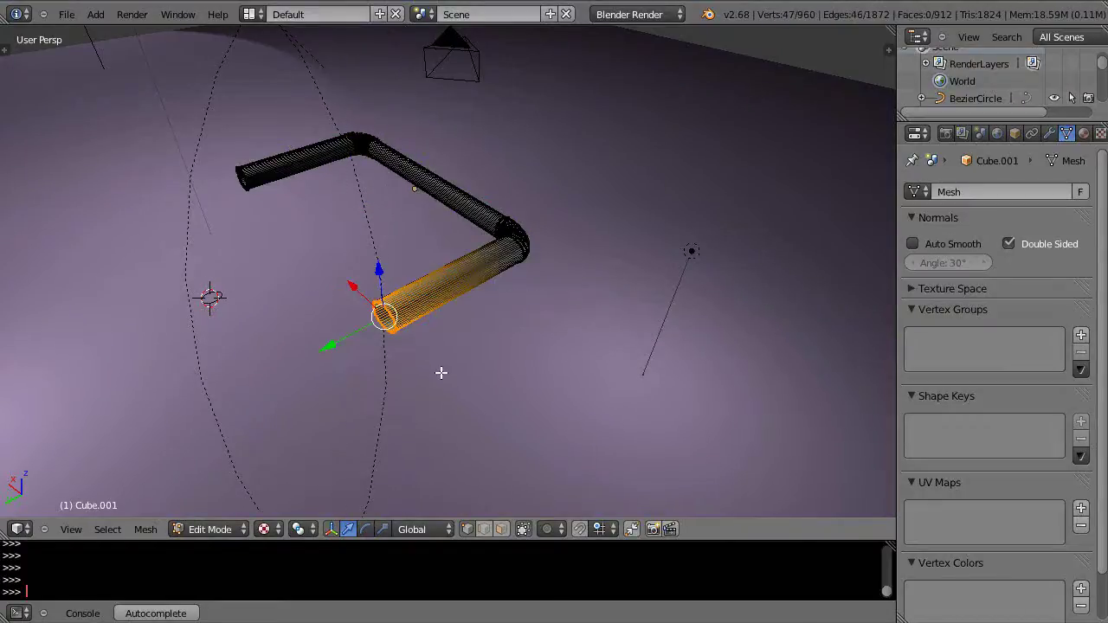
middle_drag(440, 373, 443, 373)
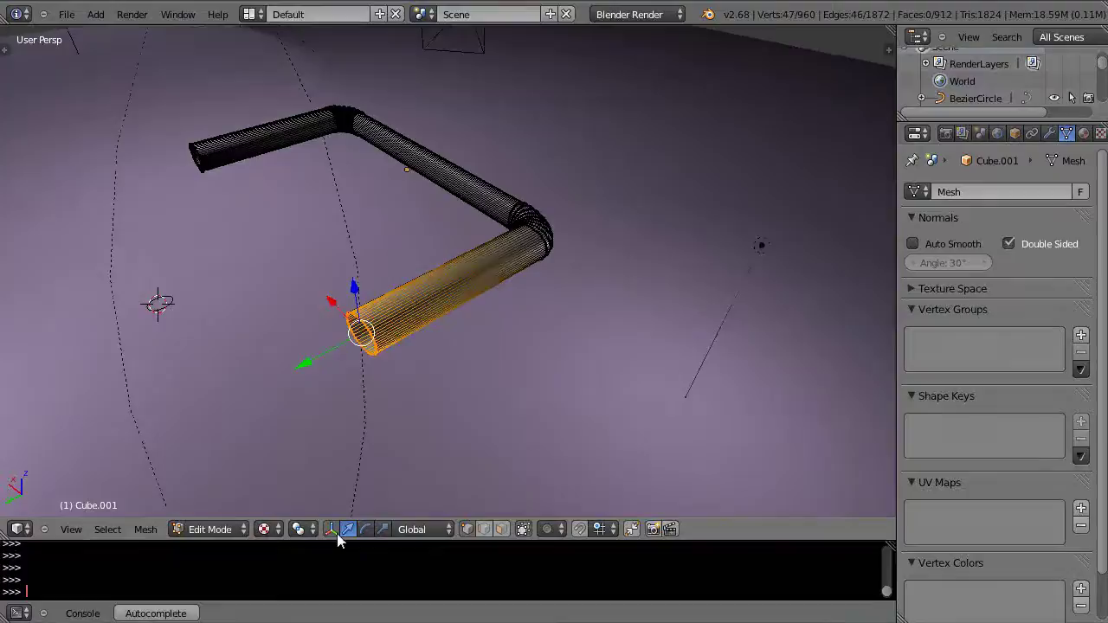
- Switch transform orientation to Normal and extrude the end ring along its normal
click(413, 529)
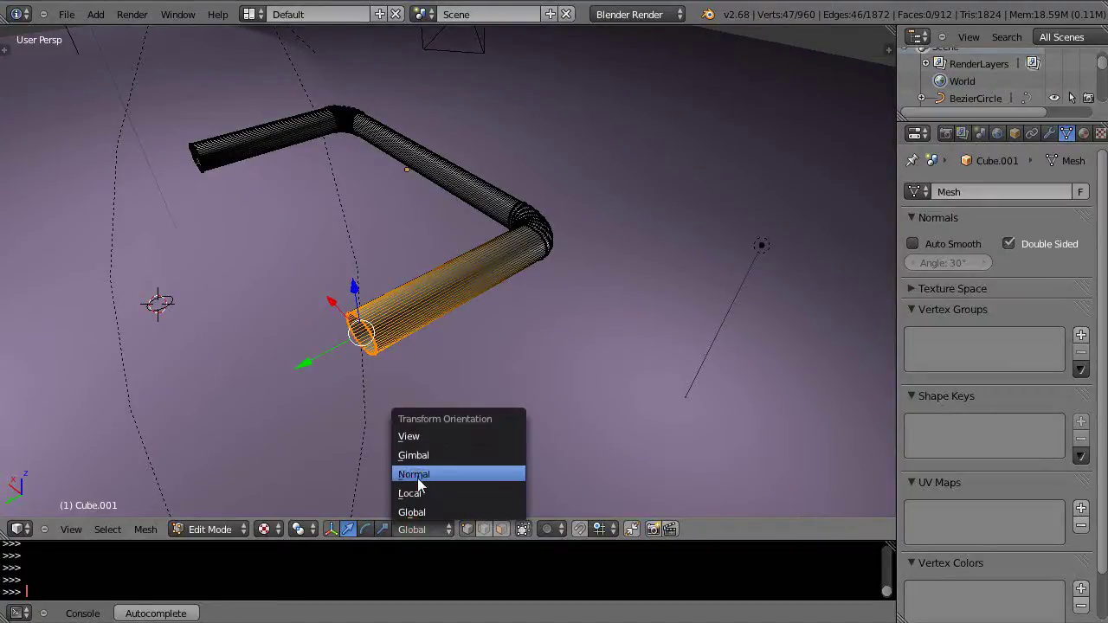
click(418, 488)
key(e)
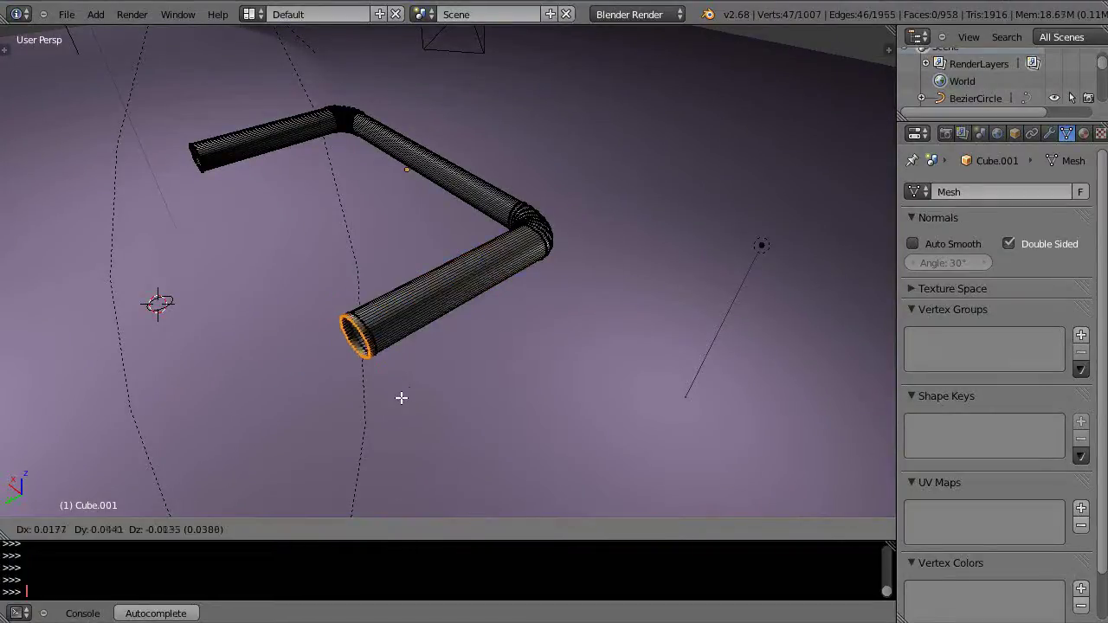
click(392, 398)
middle_drag(370, 430, 316, 442)
- Return to Global orientation, shift the new end along Y, and rotate it slightly around Z
click(423, 530)
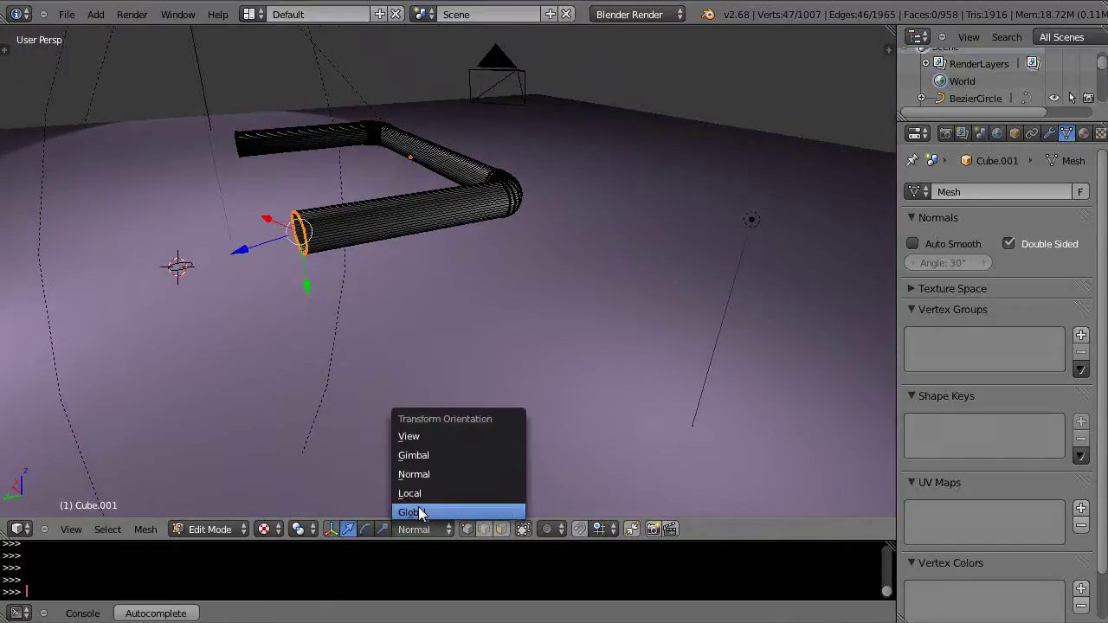
click(423, 511)
drag(231, 243, 177, 260)
key(r)
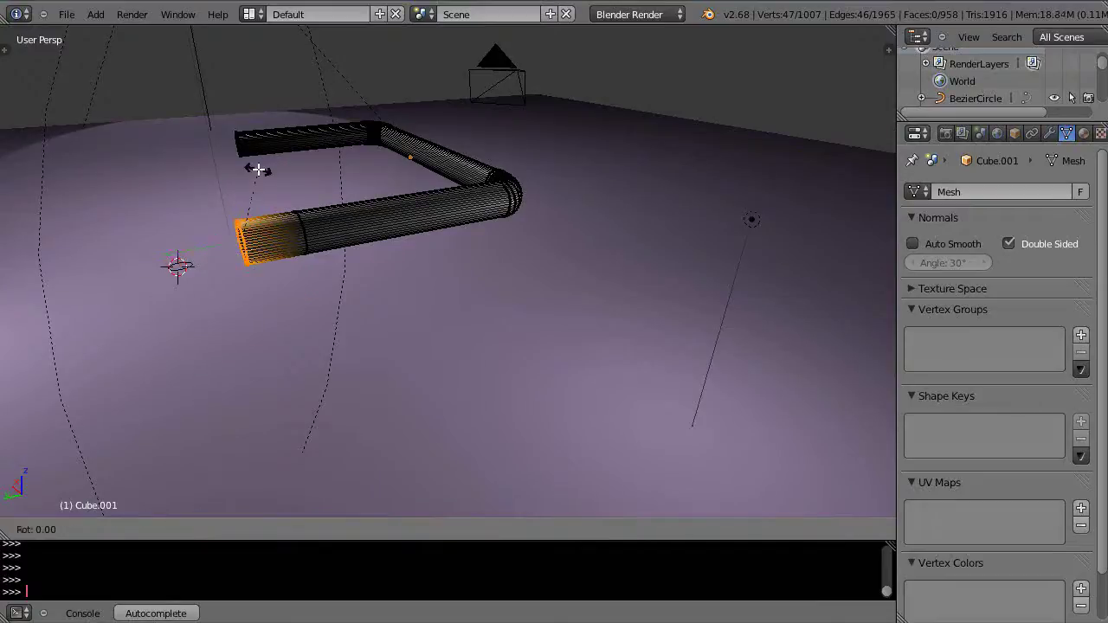
key(y)
key(z)
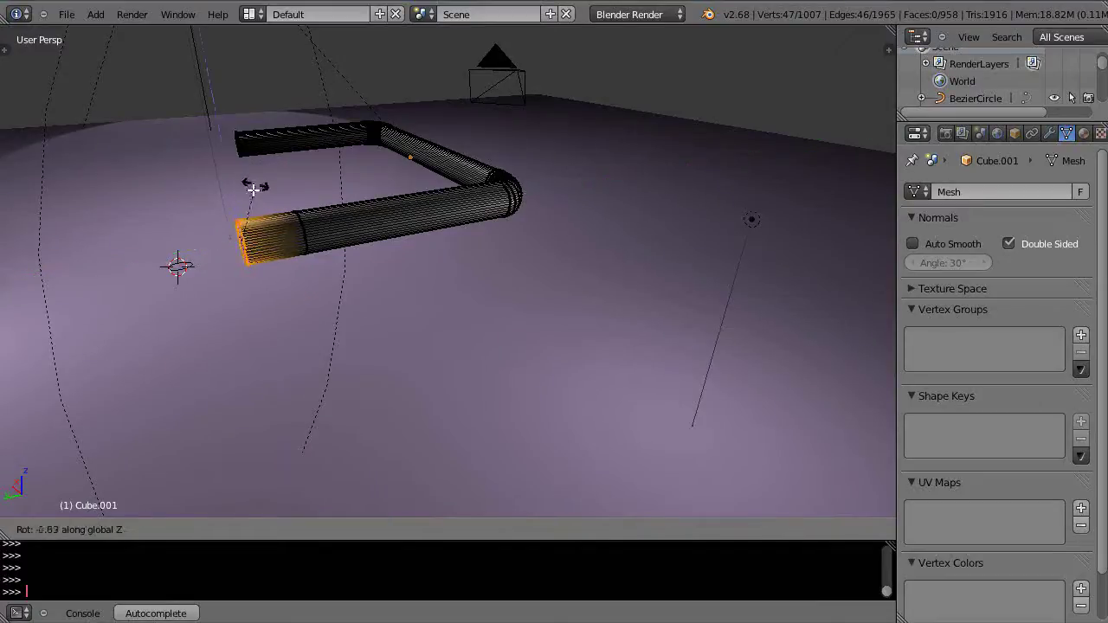
click(234, 244)
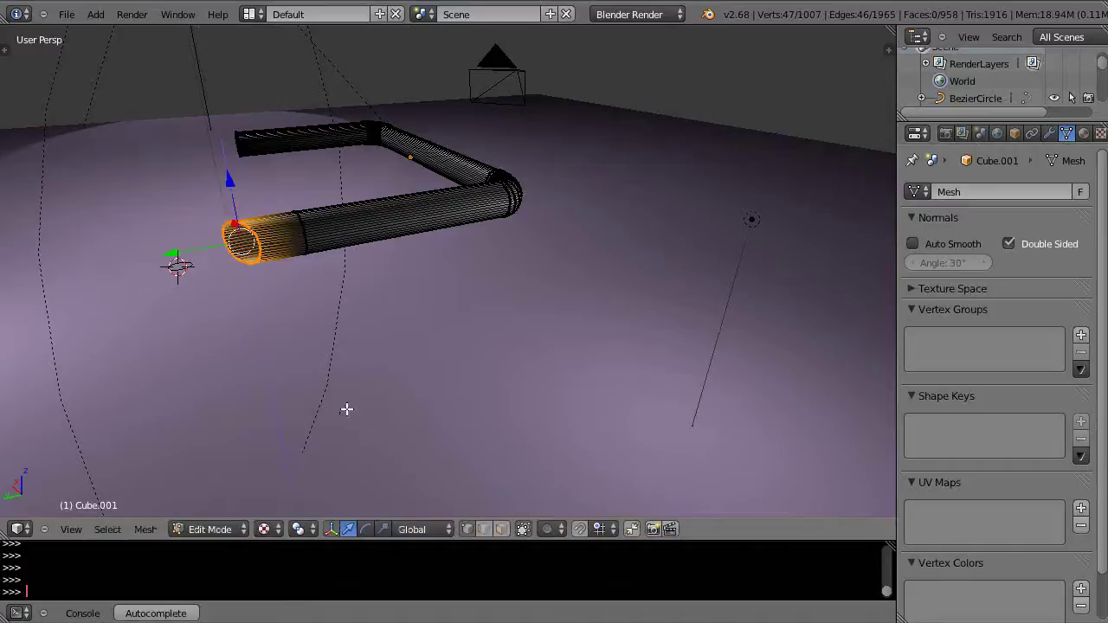
- Start a second Z-constrained extrusion of the end ring, then cancel it
key(e)
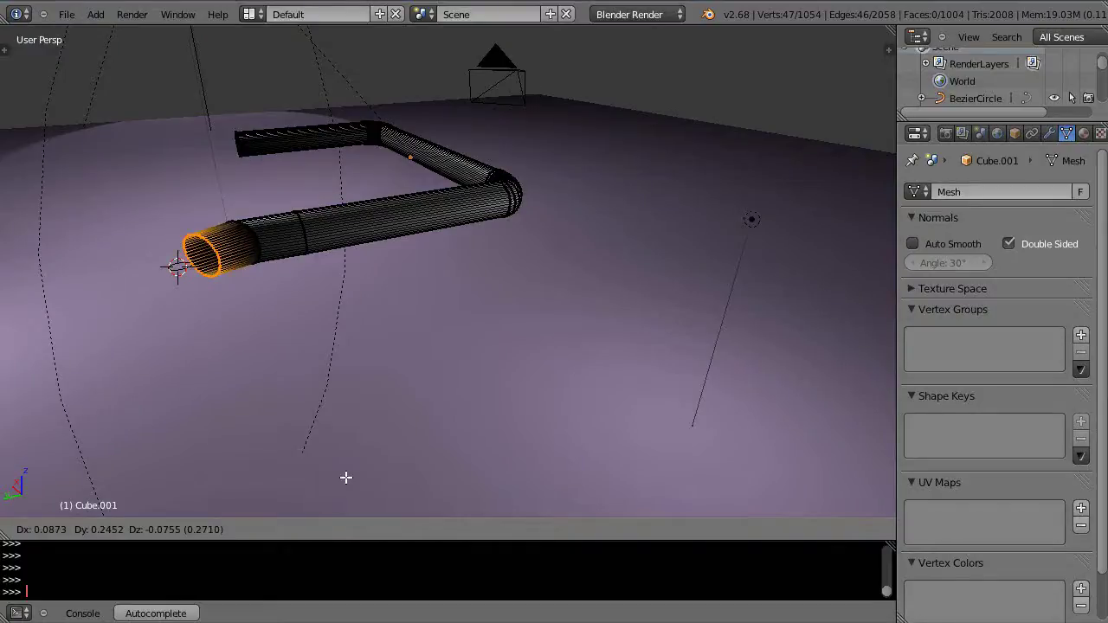
key(z)
key(z)
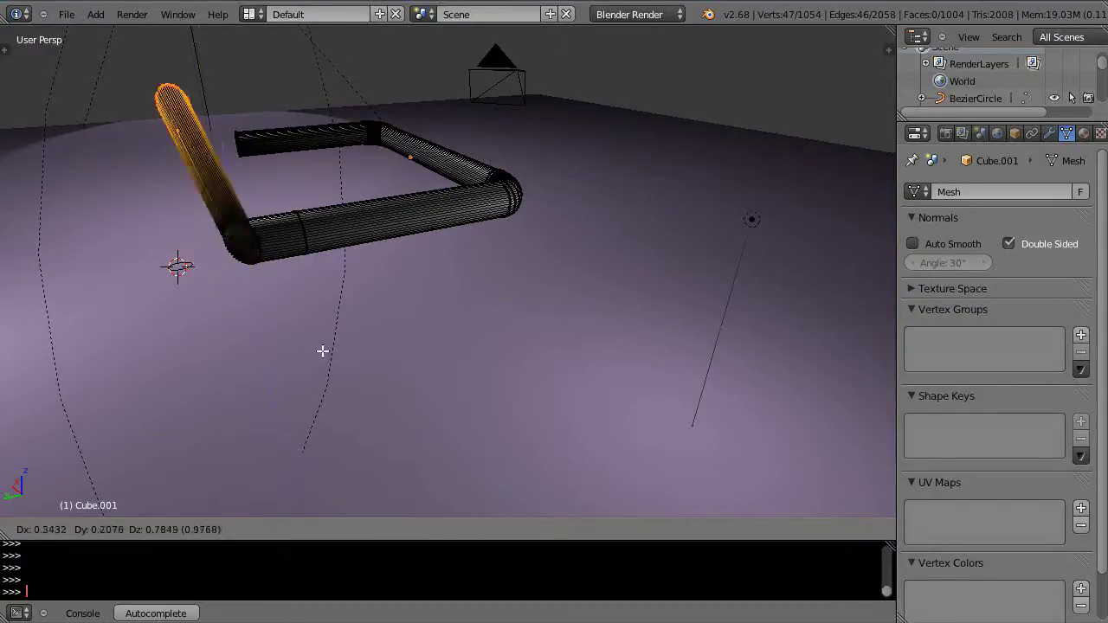
key(Escape)
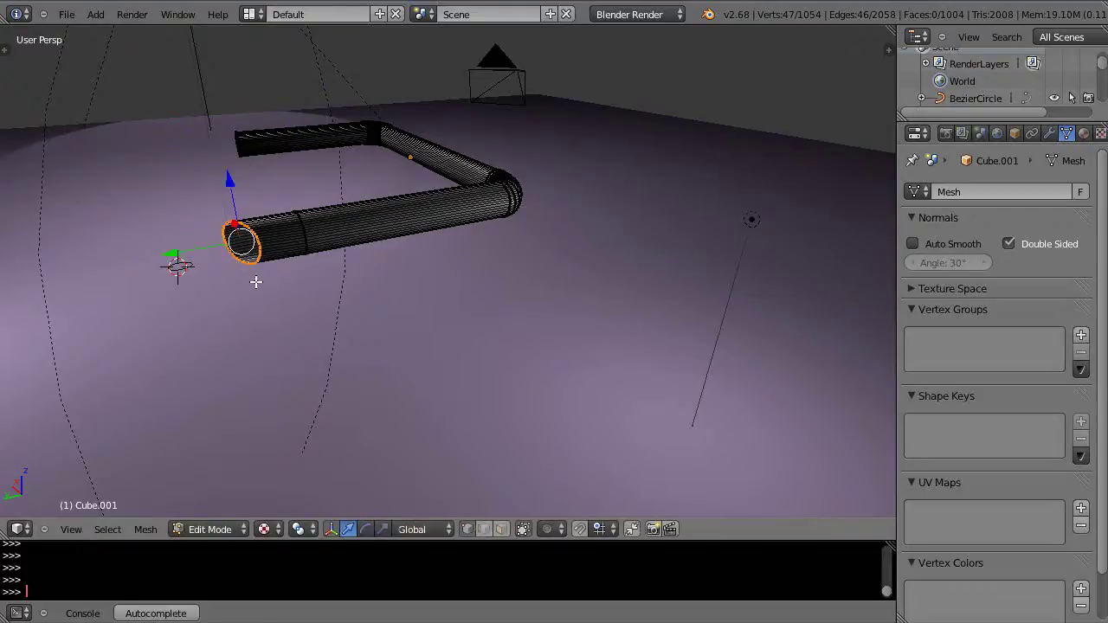
scroll(256, 280, up, 4)
scroll(255, 277, down, 4)
middle_drag(290, 321, 349, 332)
scroll(389, 330, up, 5)
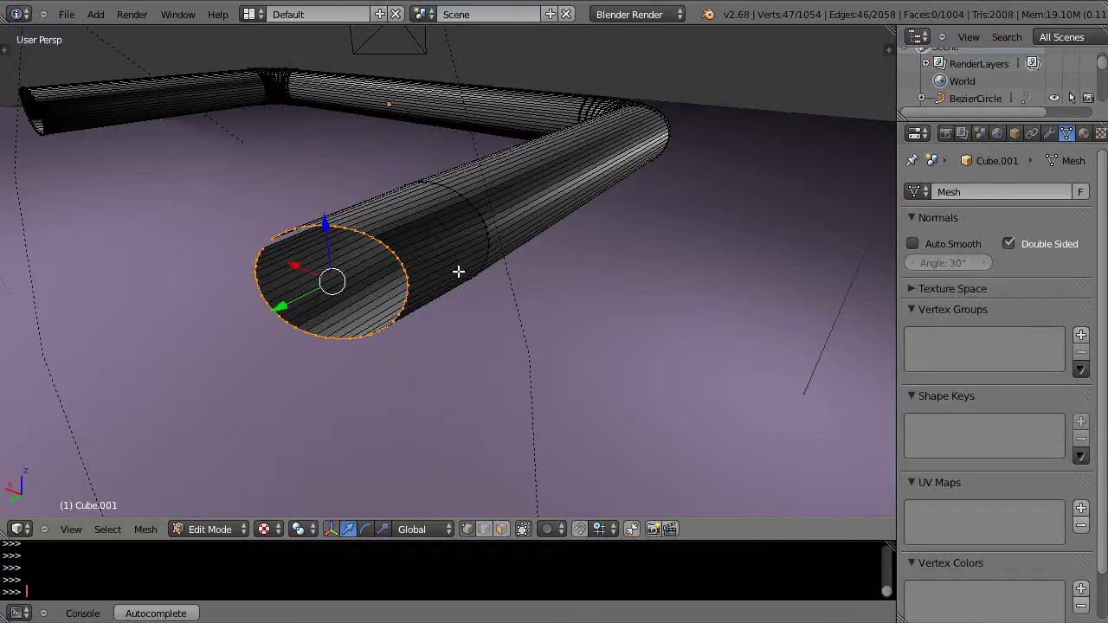
scroll(458, 271, down, 3)
middle_drag(458, 271, 546, 336)
scroll(539, 306, down, 3)
scroll(405, 339, up, 5)
scroll(403, 339, down, 5)
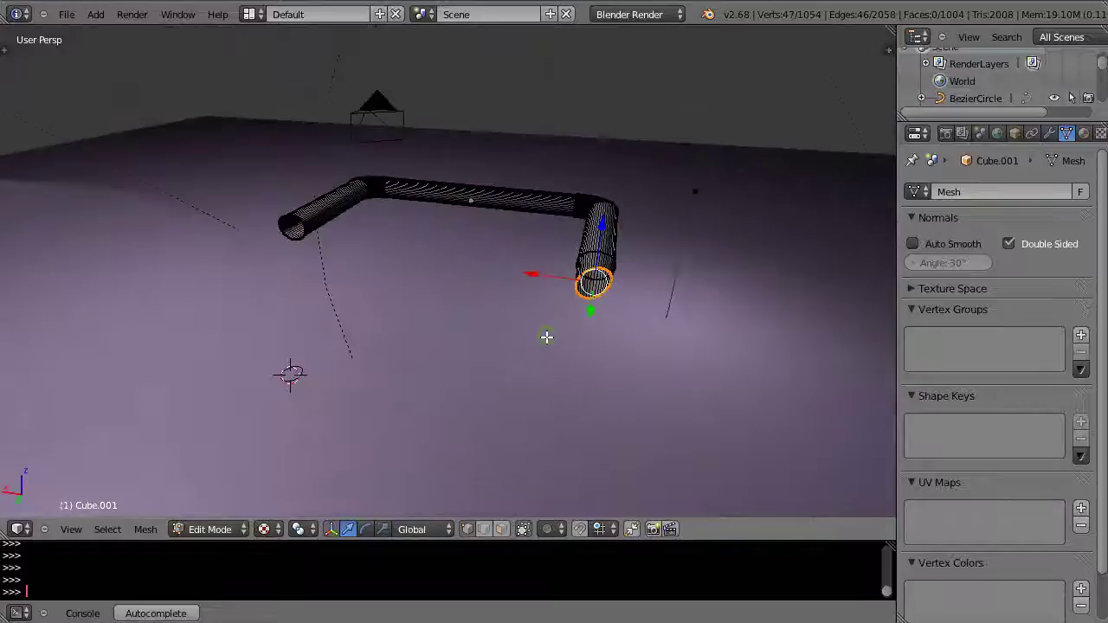